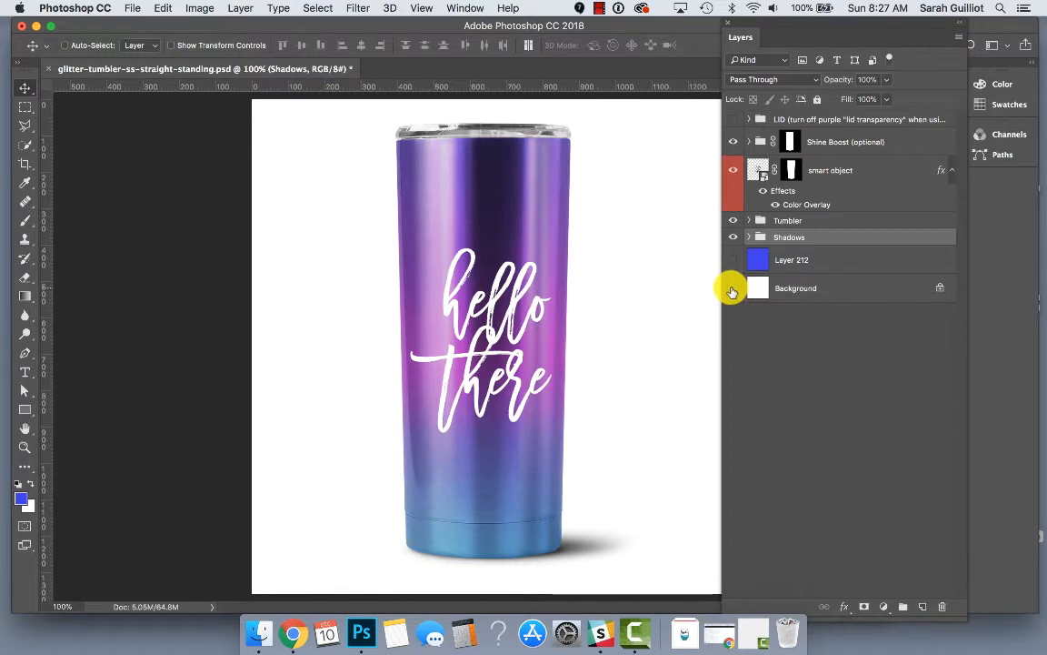
Step: Preview the mockup without the white Background layer, and with the blue Layer 212 switched on behind the tumbler
{"action": "left_click", "coordinate": [733, 288]}
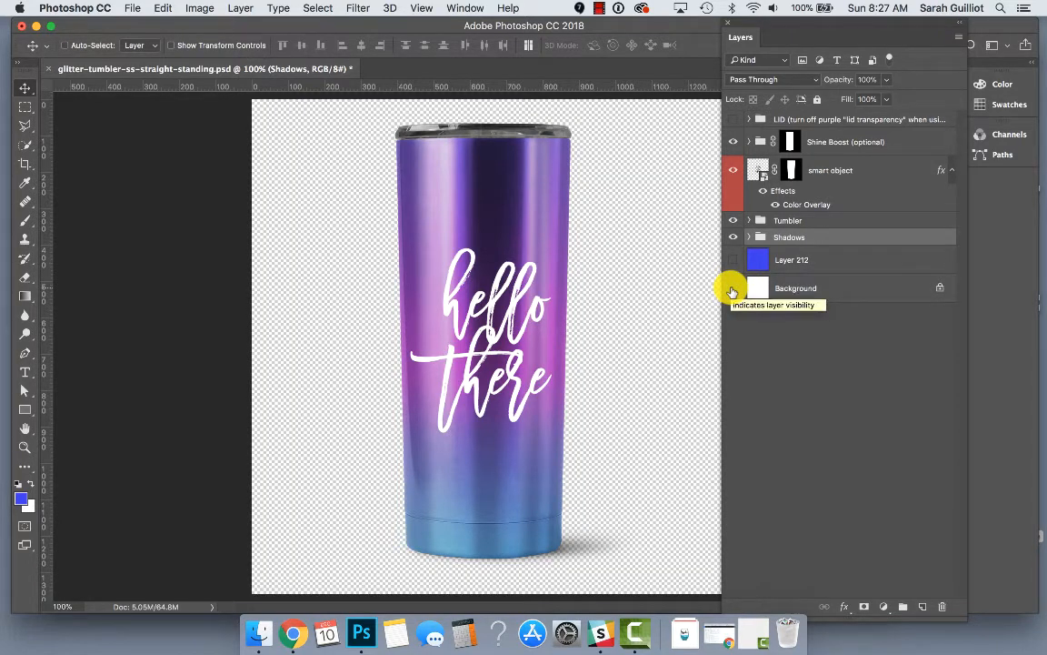
{"action": "left_click", "coordinate": [733, 289]}
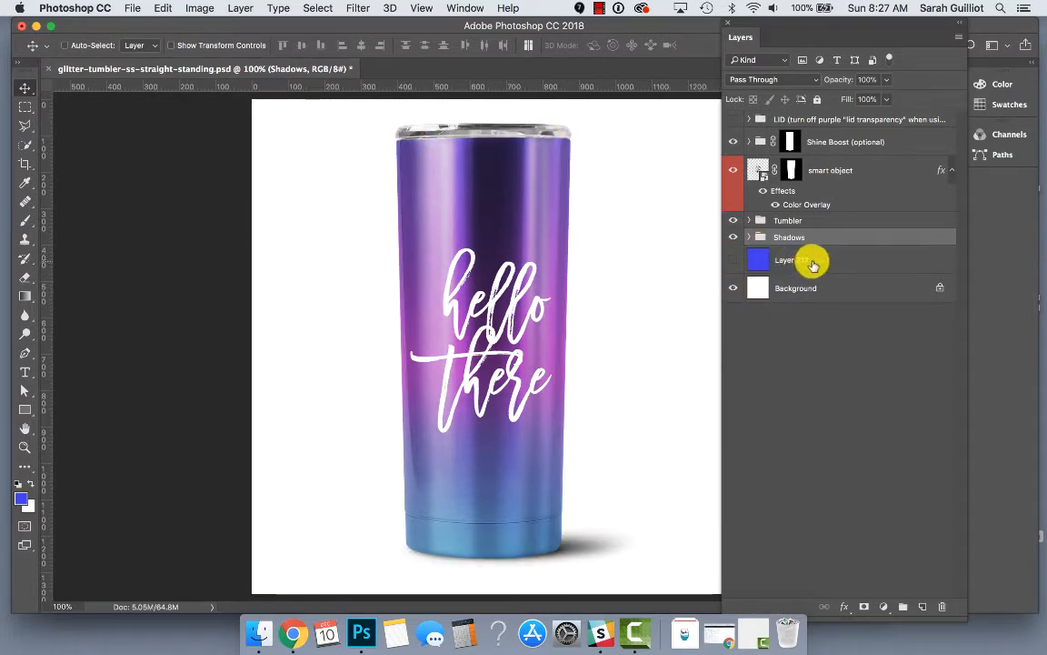
{"action": "left_click", "coordinate": [733, 260]}
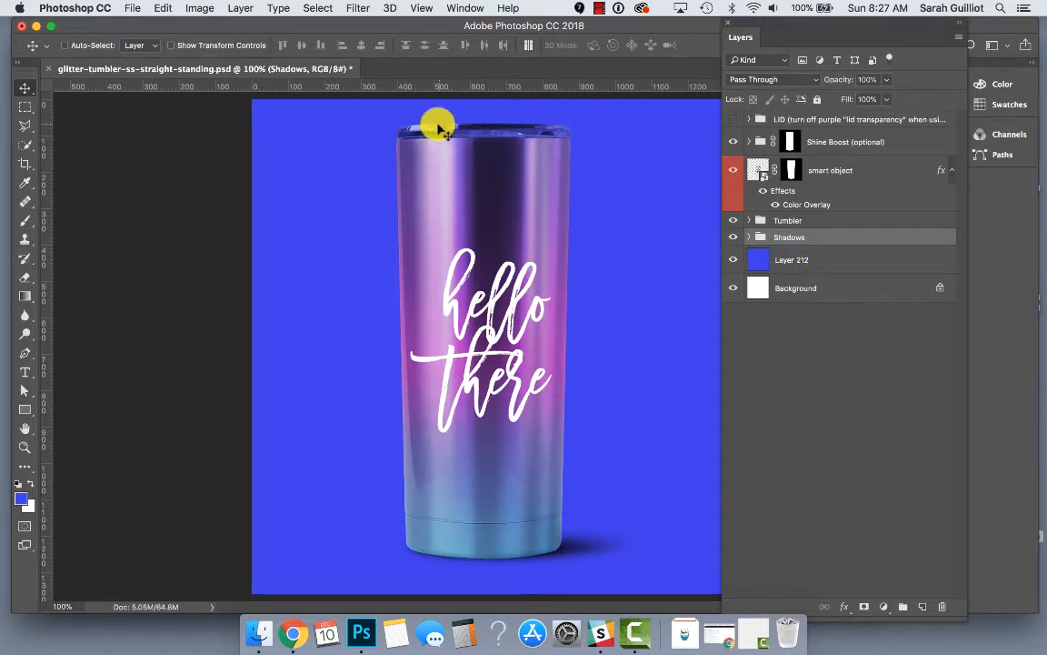
{"action": "left_click", "coordinate": [733, 261]}
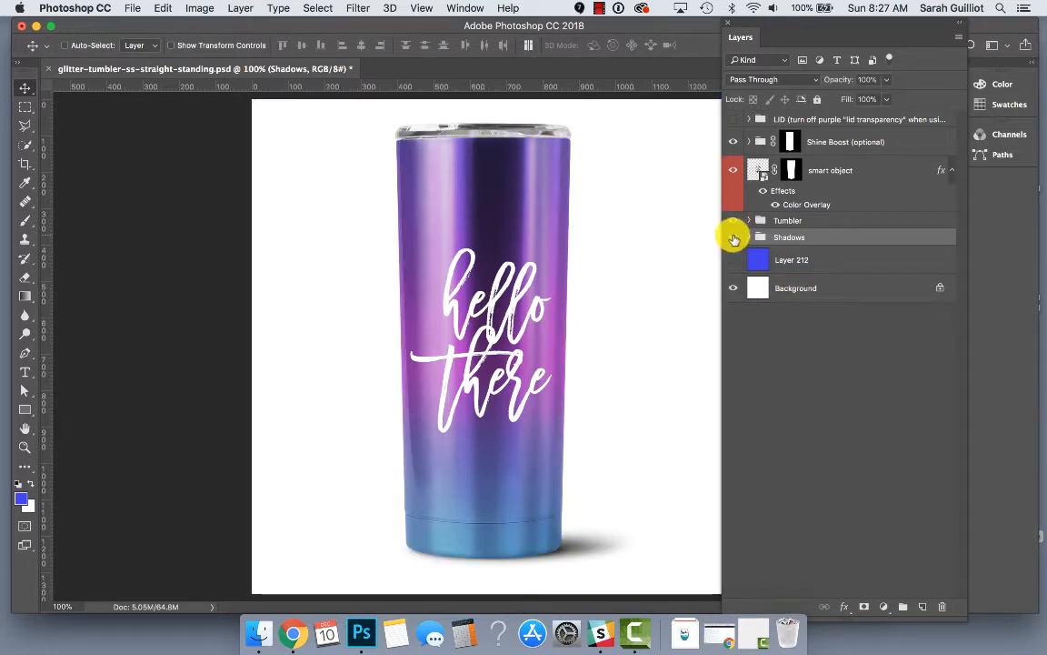
Step: Look through the layers in the Shadows group and preview the mockup with the Tumbler group hidden
{"action": "left_click", "coordinate": [750, 237]}
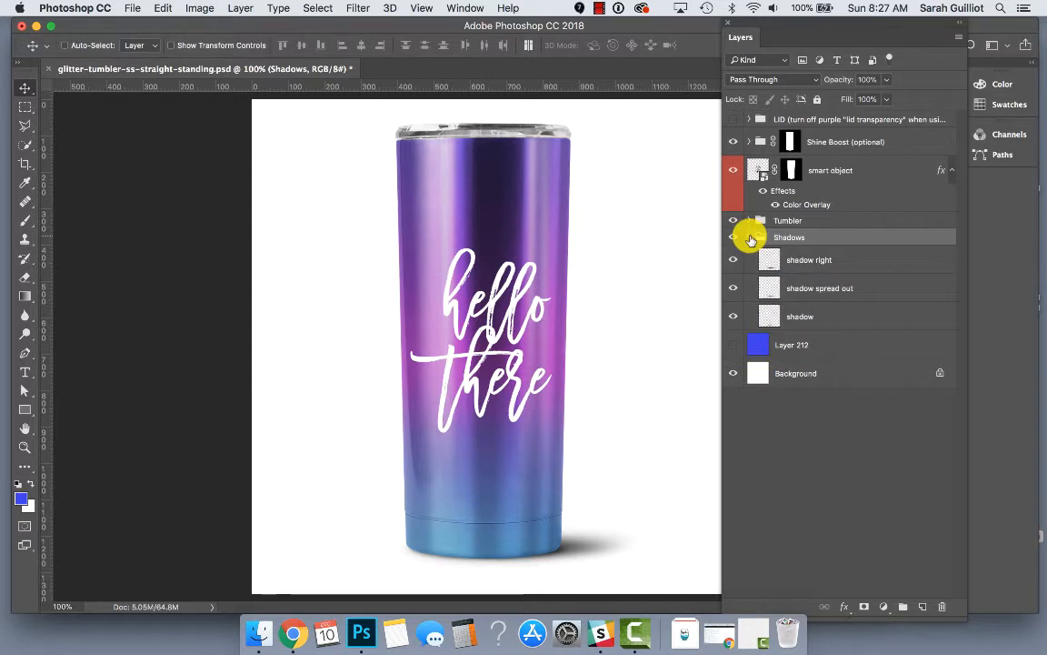
{"action": "left_click", "coordinate": [749, 239]}
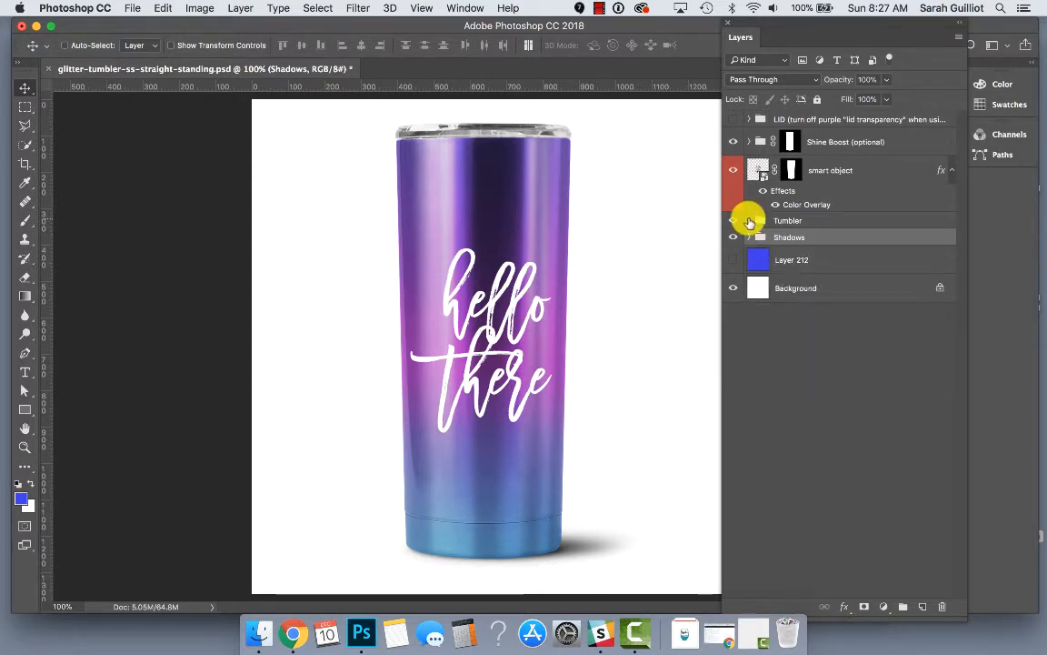
{"action": "left_click", "coordinate": [732, 221]}
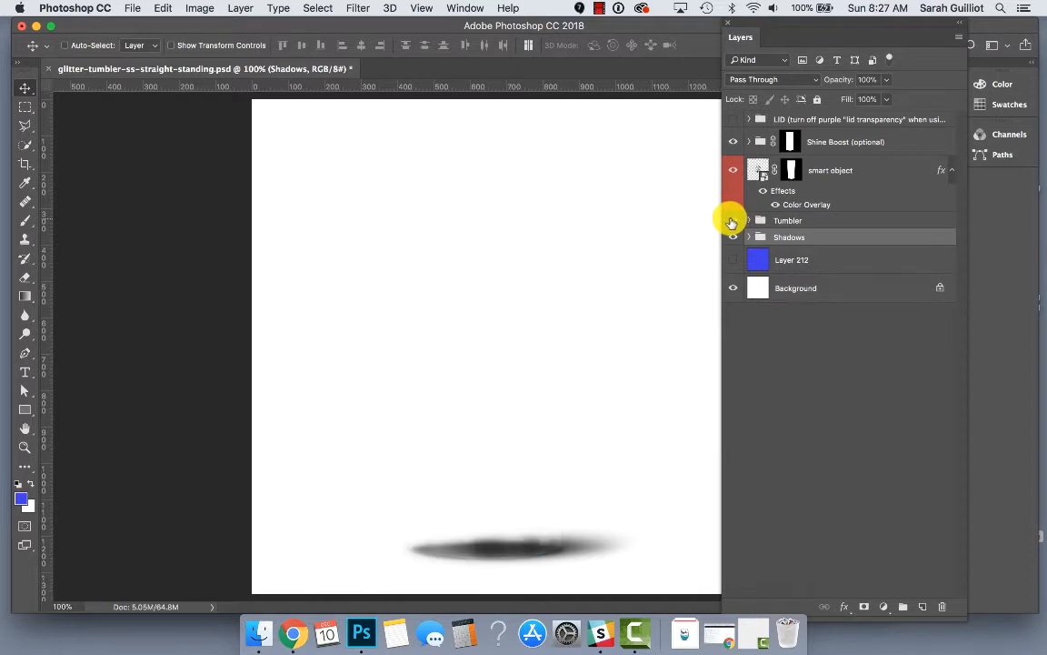
{"action": "left_click", "coordinate": [732, 221]}
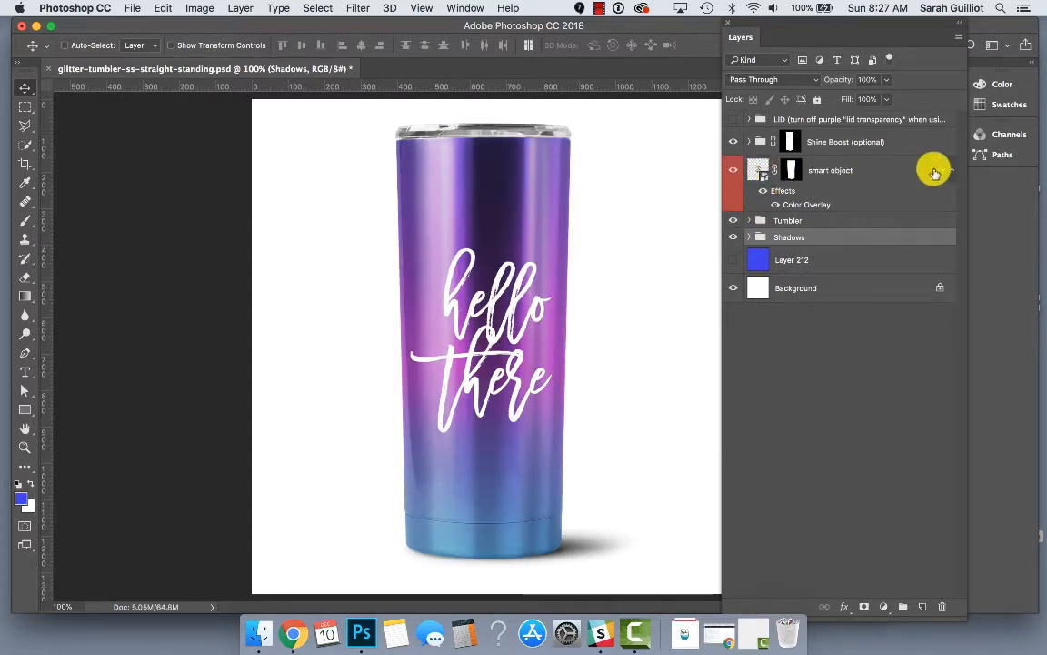
Step: Compare the tumbler with and without the smart object design and the Shine Boost group, clearing the active selection
{"action": "left_click", "coordinate": [733, 171]}
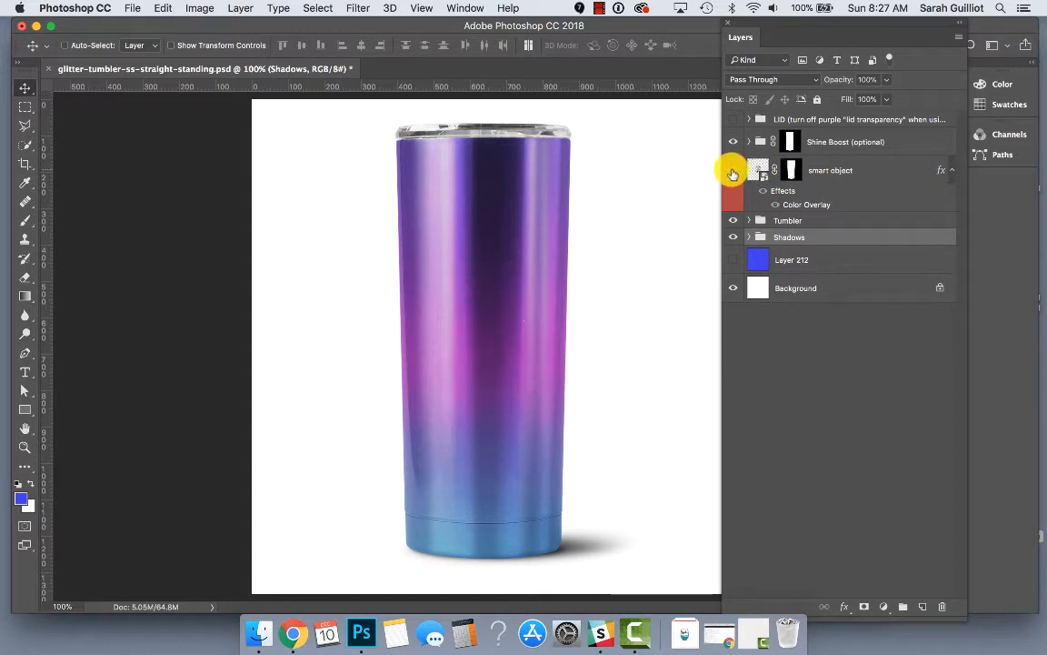
{"action": "left_click", "coordinate": [733, 172]}
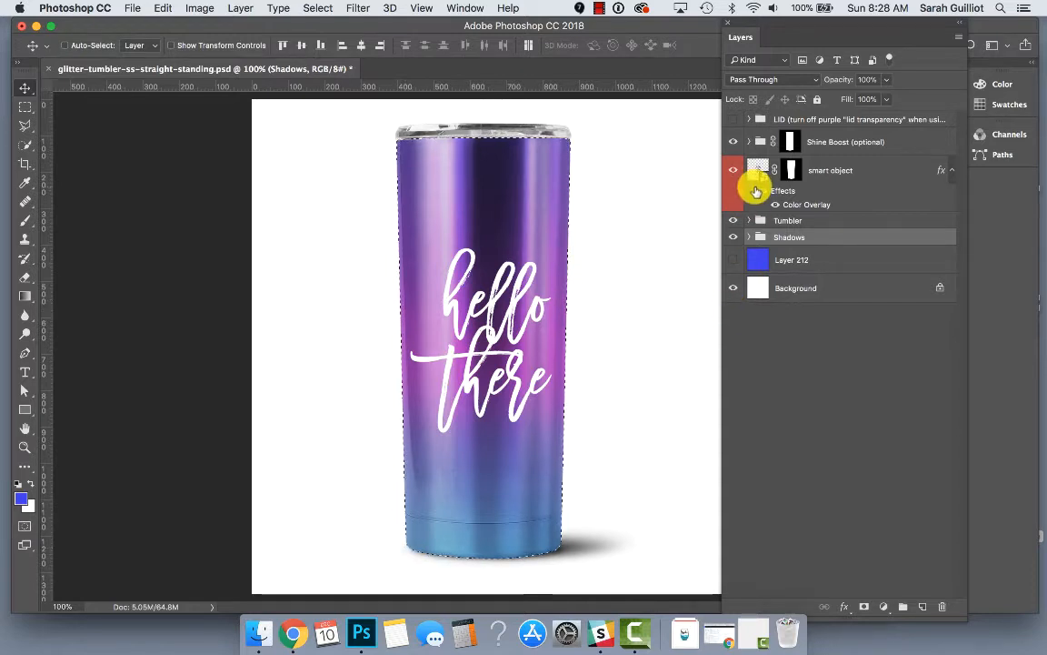
{"action": "key", "text": "super+d"}
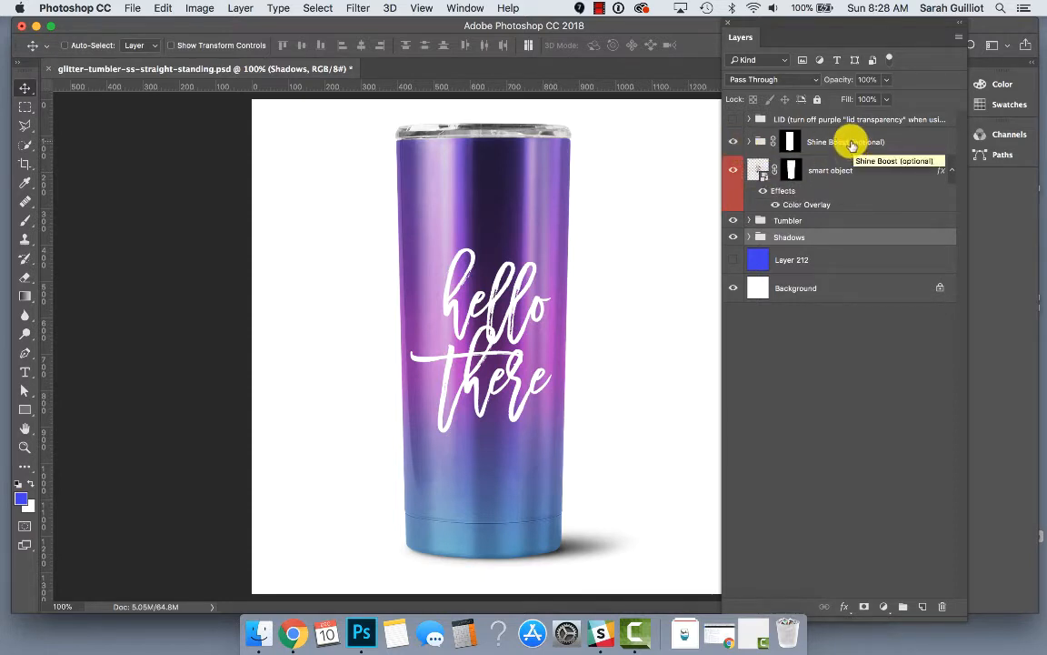
{"action": "left_click", "coordinate": [732, 141]}
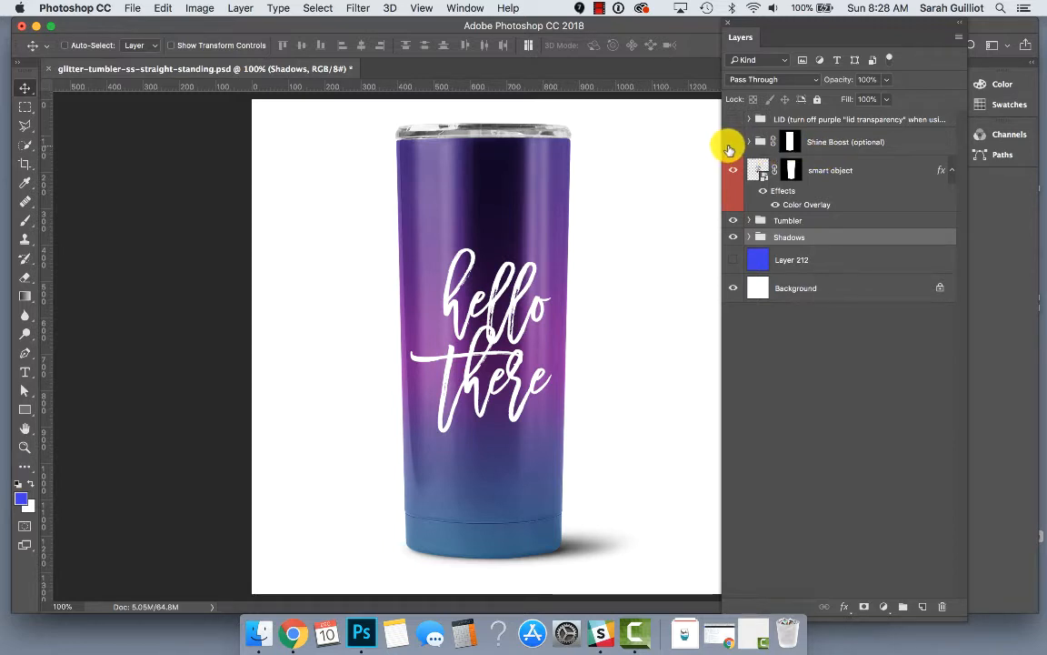
{"action": "left_click", "coordinate": [730, 146]}
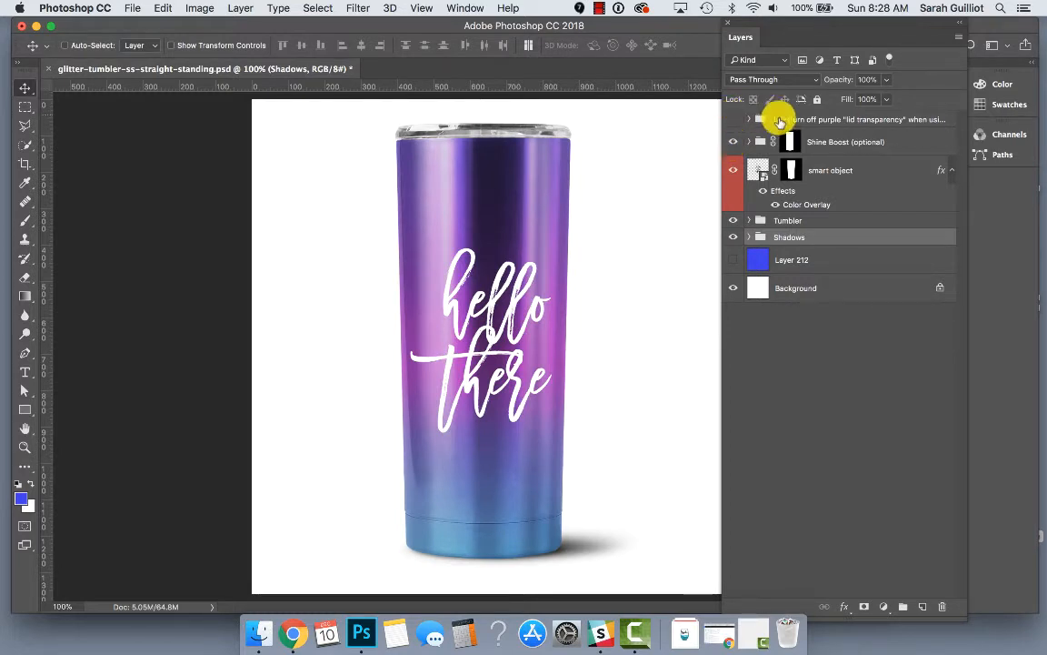
Step: Show the LID group and hide the Lid Transparency 1 and Lid Transparency 2 layers inside the Tumbler group
{"action": "left_click", "coordinate": [731, 121]}
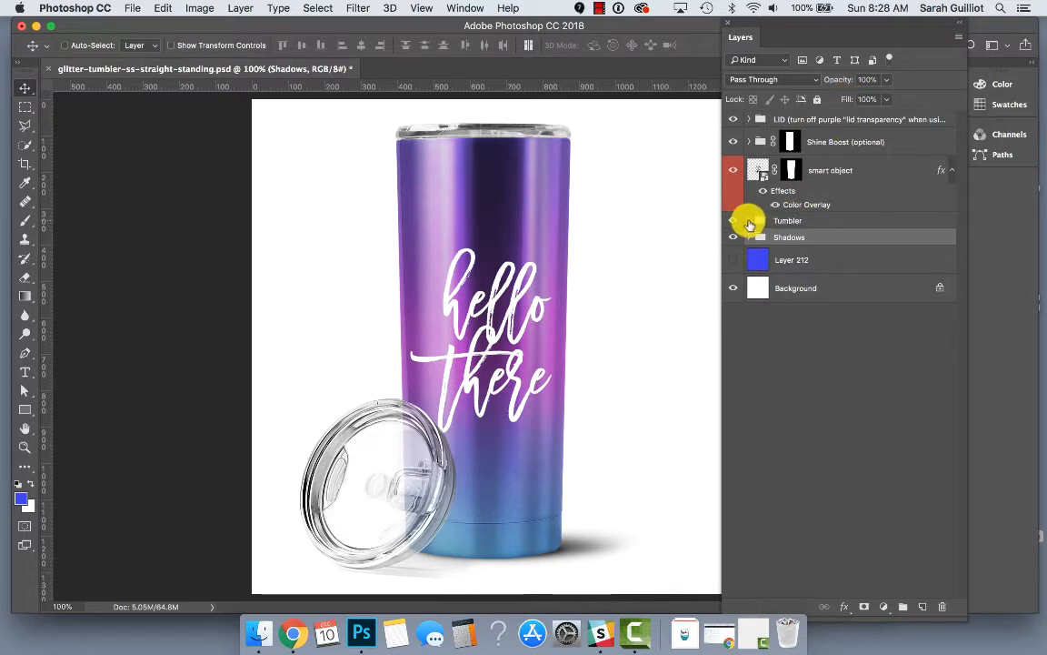
{"action": "left_click", "coordinate": [748, 221]}
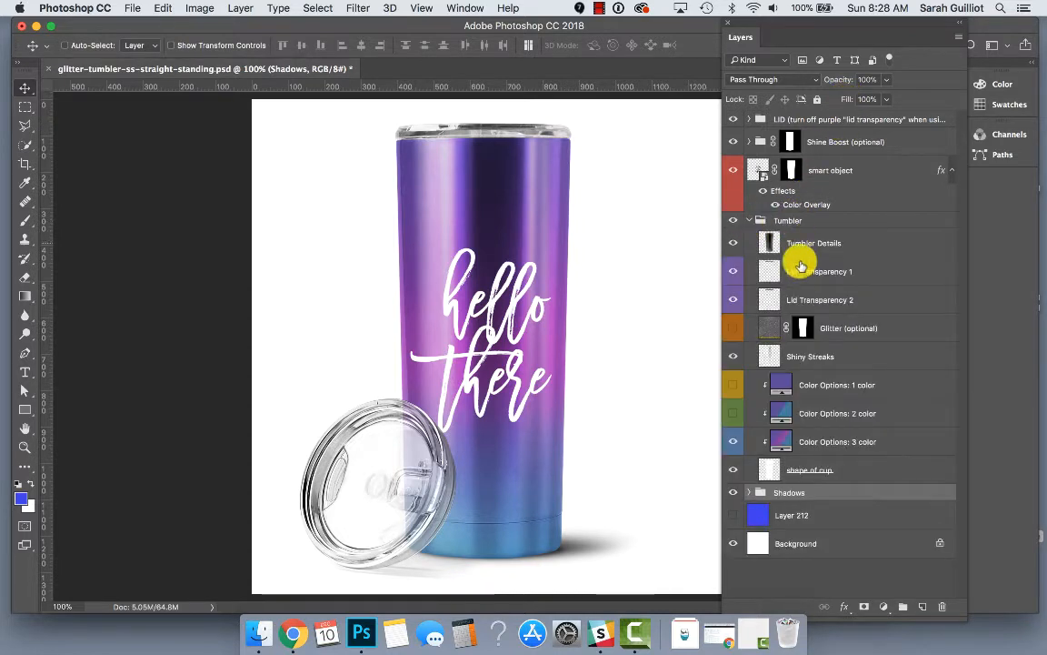
{"action": "left_click", "coordinate": [734, 298]}
{"action": "left_click", "coordinate": [734, 272]}
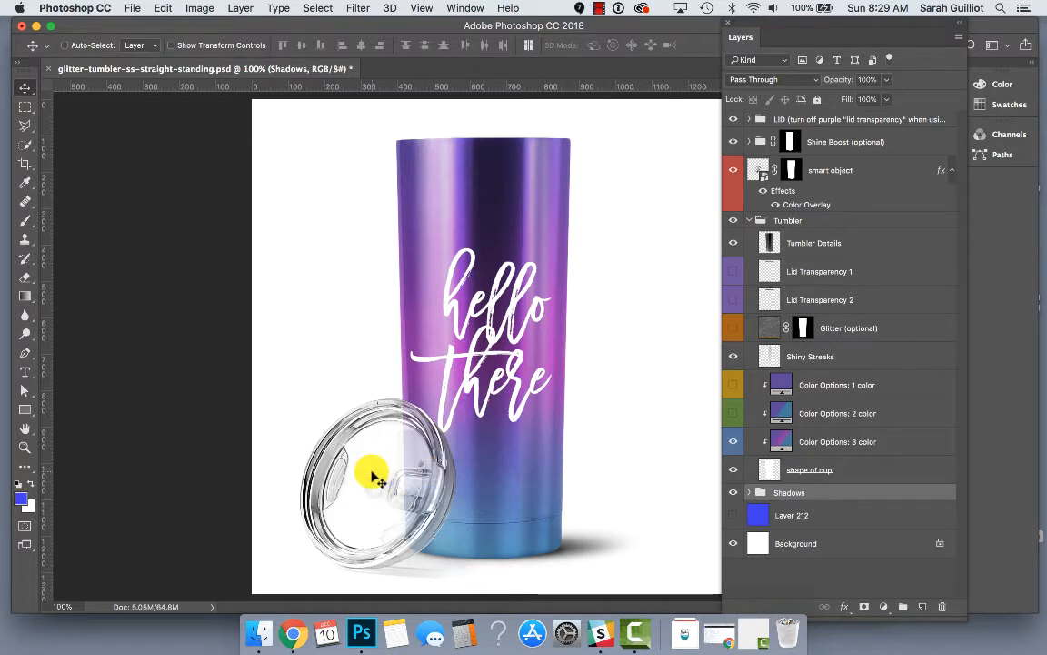
Step: Select the LID group and try moving the loose lid around beside the tumbler
{"action": "left_click_drag", "start_coordinate": [390, 474], "coordinate": [398, 443]}
{"action": "key", "text": "super+z"}
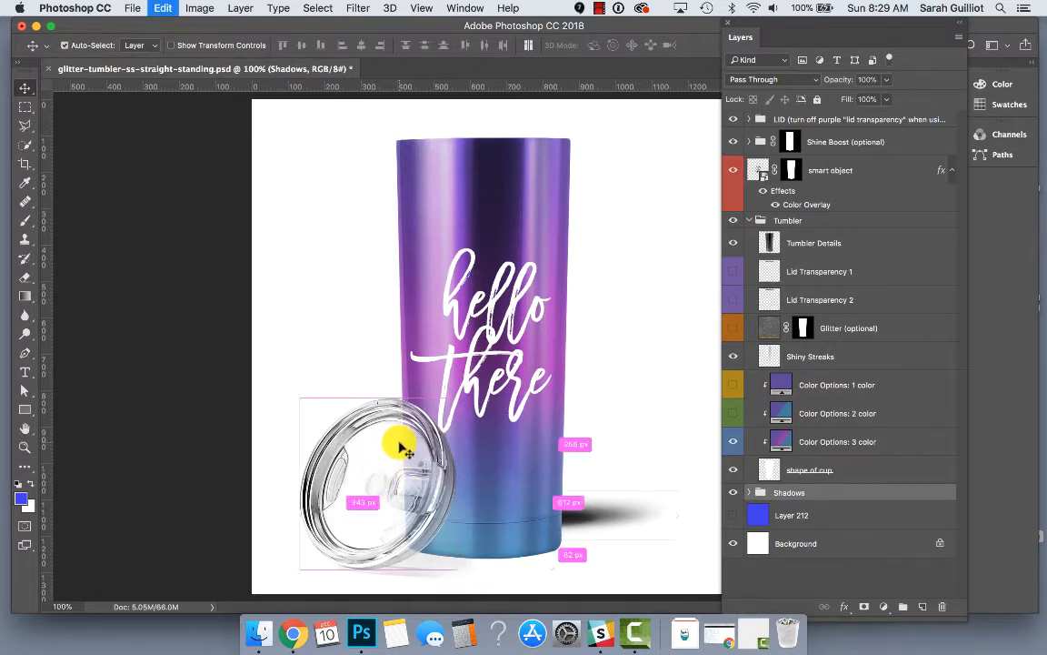
{"action": "left_click", "coordinate": [836, 119]}
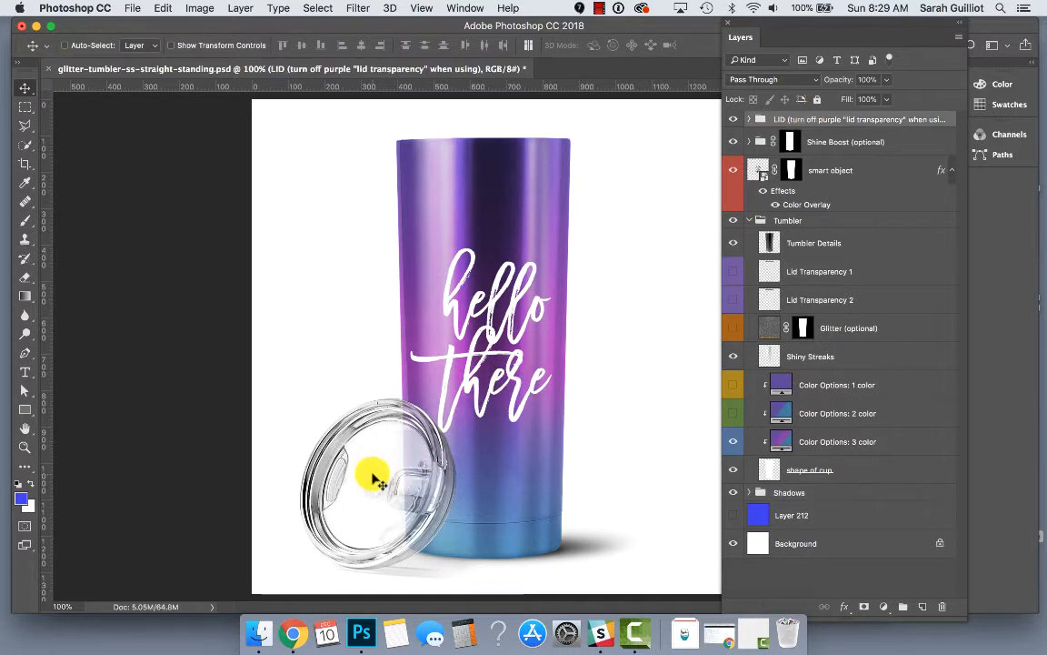
{"action": "mouse_move", "coordinate": [377, 479]}
{"action": "left_mouse_down"}
{"action": "mouse_move", "coordinate": [363, 479]}
{"action": "mouse_move", "coordinate": [376, 479]}
{"action": "left_mouse_up"}
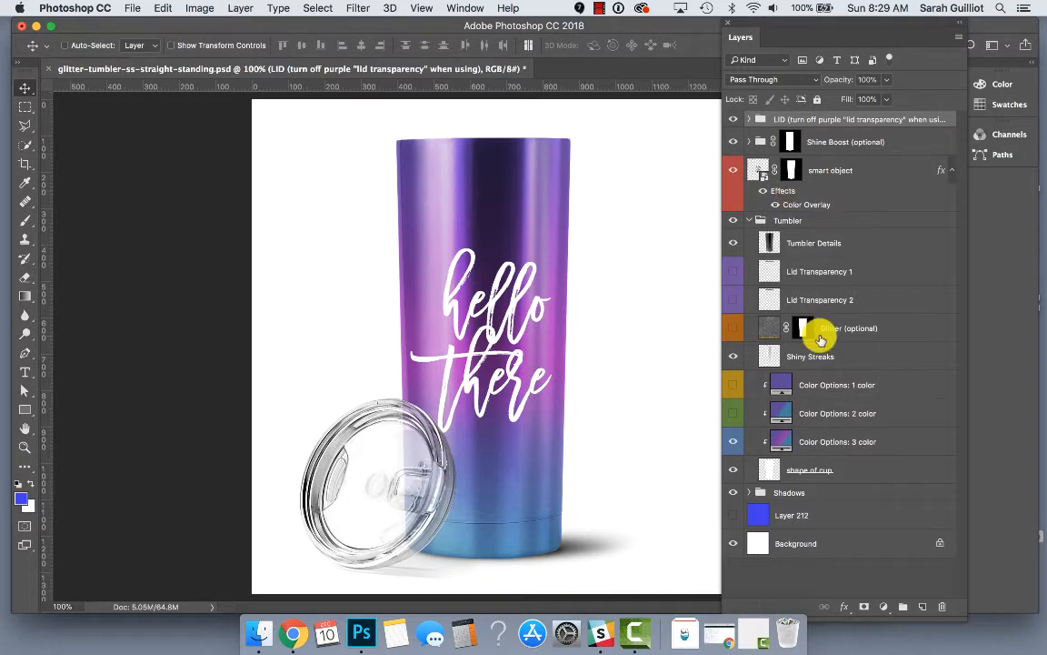
Step: Preview the loose lid and shadows on their own with the whole Tumbler group hidden
{"action": "left_click", "coordinate": [734, 221]}
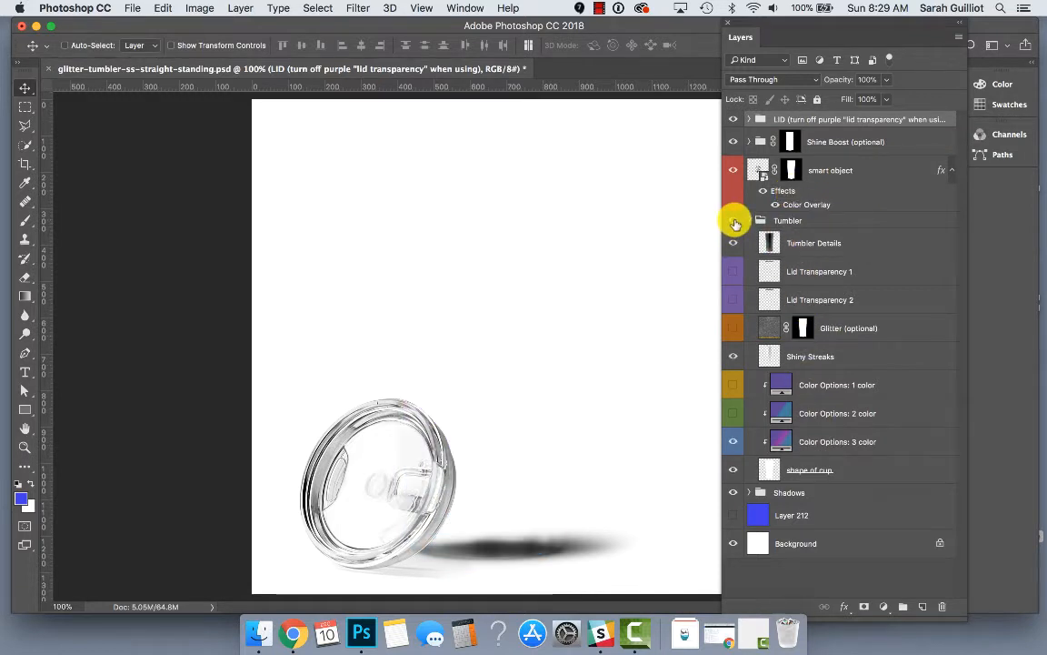
{"action": "left_click", "coordinate": [734, 222]}
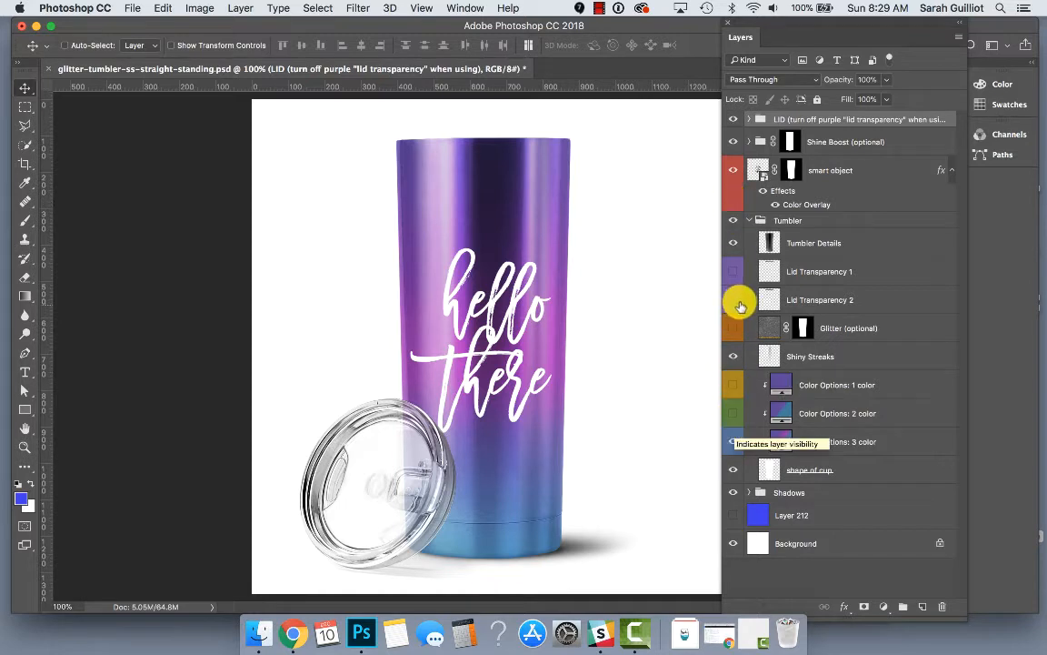
{"action": "left_click", "coordinate": [732, 441]}
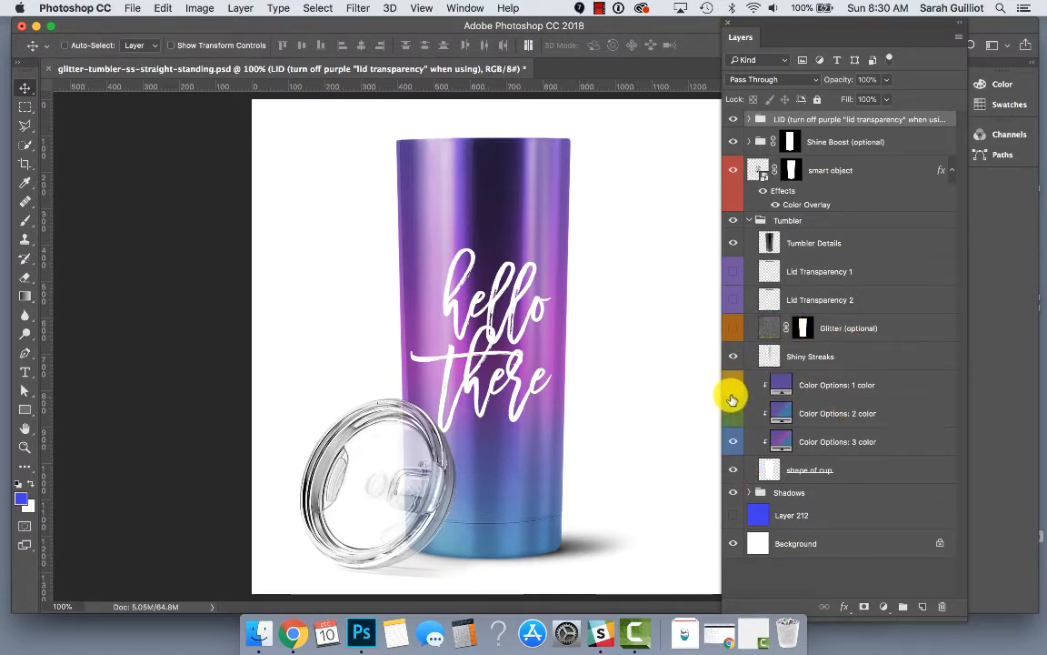
Step: Preview the 2 color and 1 color options on the tumbler and view the 1 color layer's gradient fill settings
{"action": "left_click", "coordinate": [733, 441]}
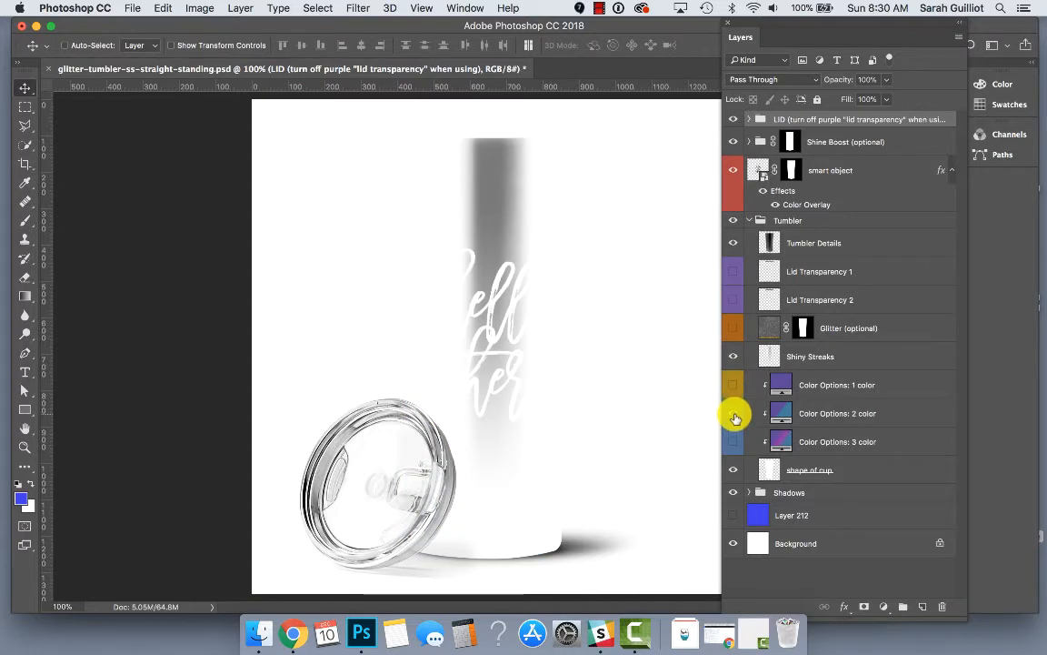
{"action": "left_click", "coordinate": [734, 414]}
{"action": "left_click", "coordinate": [733, 413]}
{"action": "left_click", "coordinate": [734, 385]}
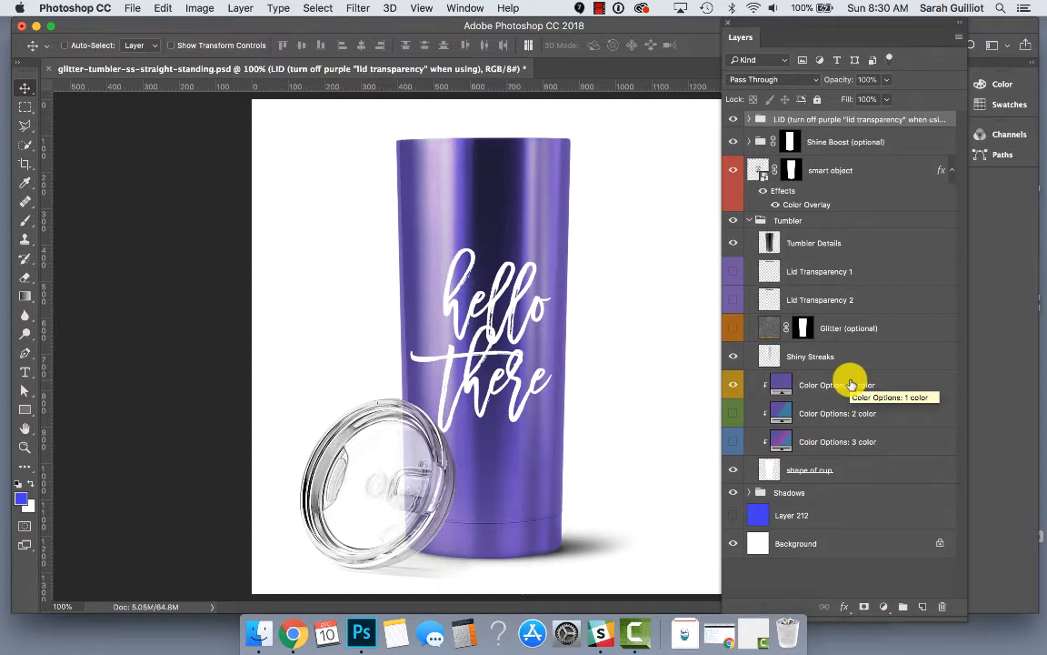
{"action": "double_click", "coordinate": [782, 385]}
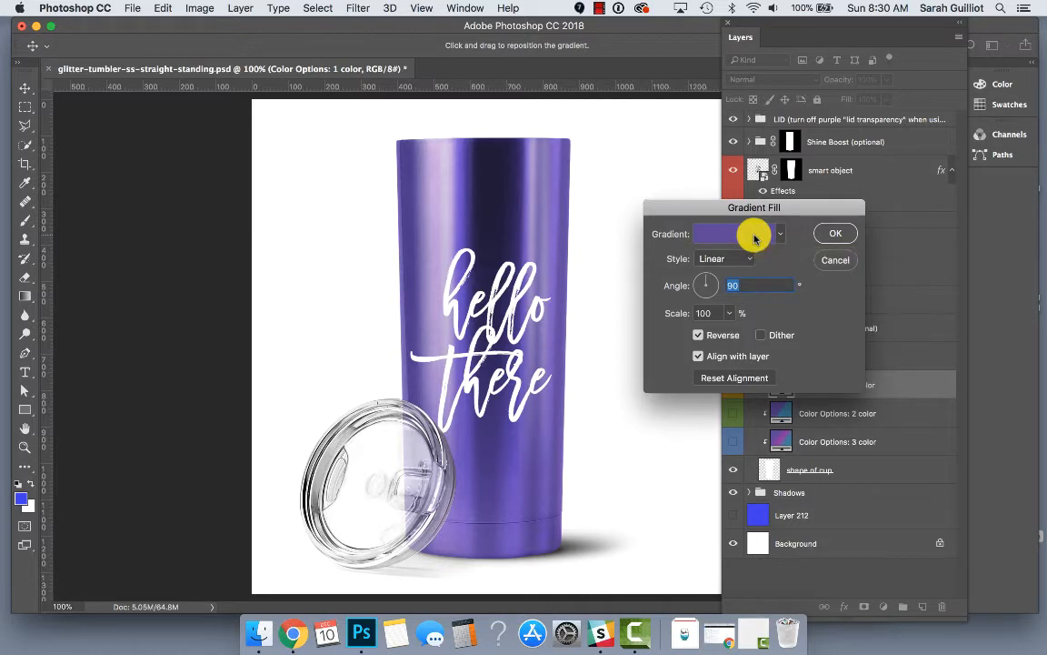
{"action": "left_click", "coordinate": [837, 263]}
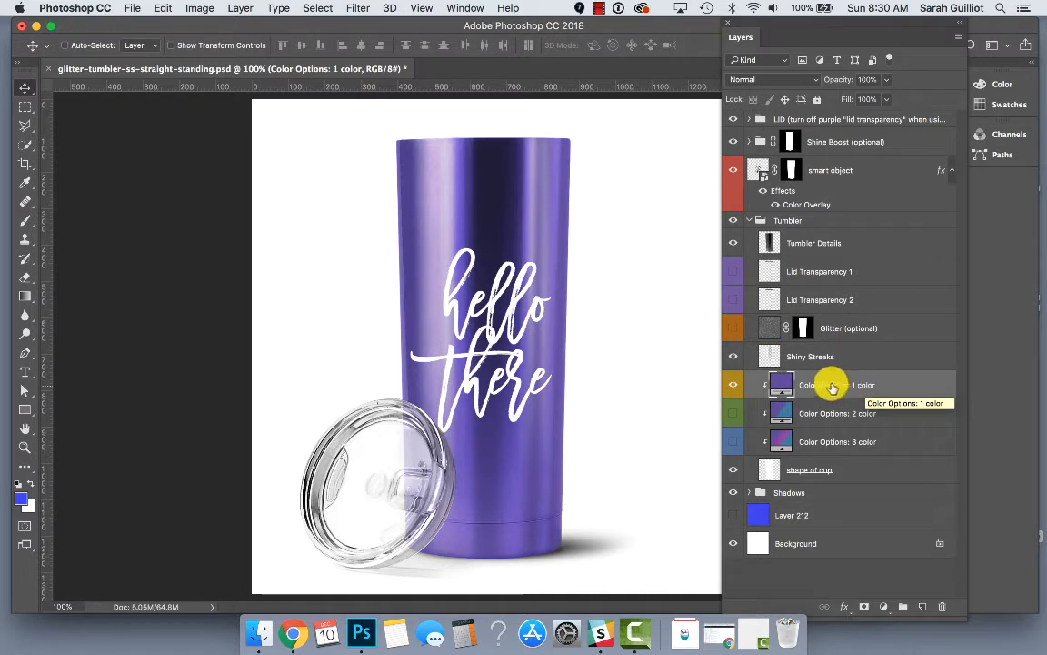
Step: Replace the 1 color option with the 2 color and the 3 color option in turn to compare them on the tumbler
{"action": "left_click", "coordinate": [730, 389]}
{"action": "left_click", "coordinate": [732, 413]}
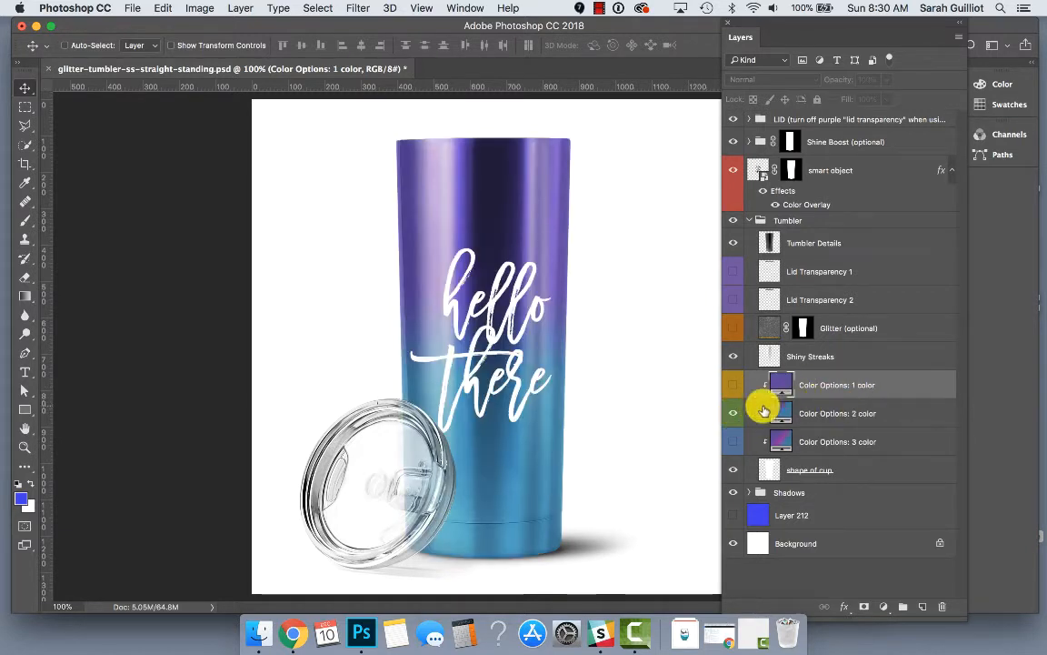
{"action": "left_click", "coordinate": [732, 413]}
{"action": "left_click", "coordinate": [731, 443]}
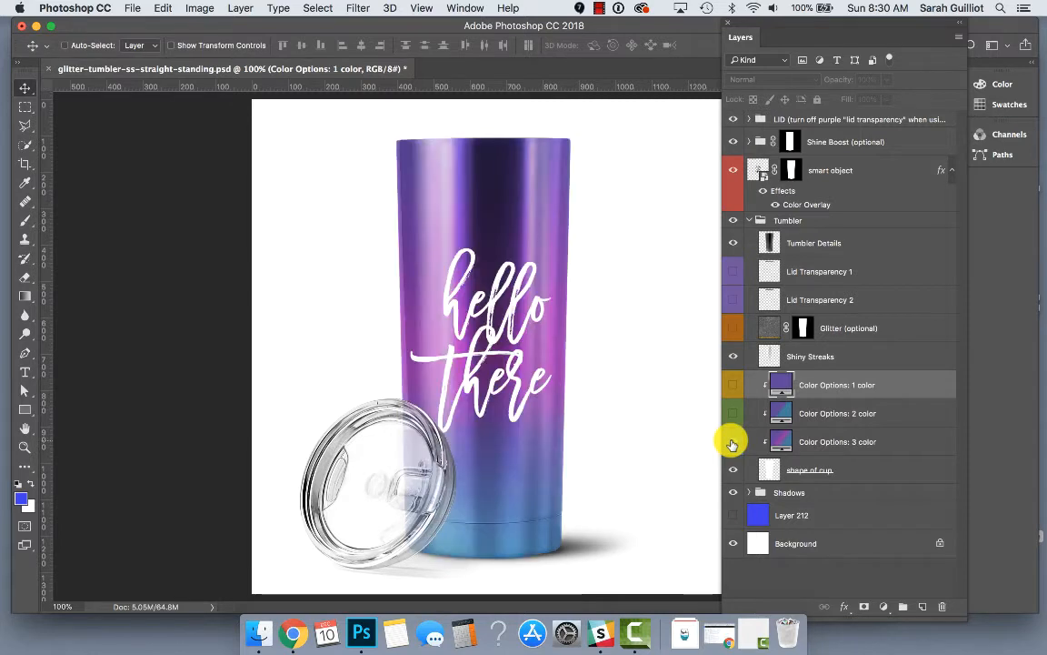
Step: Hide the 3 color option, show the Color Options: 2 color layer instead and make it the active layer
{"action": "left_click", "coordinate": [733, 442]}
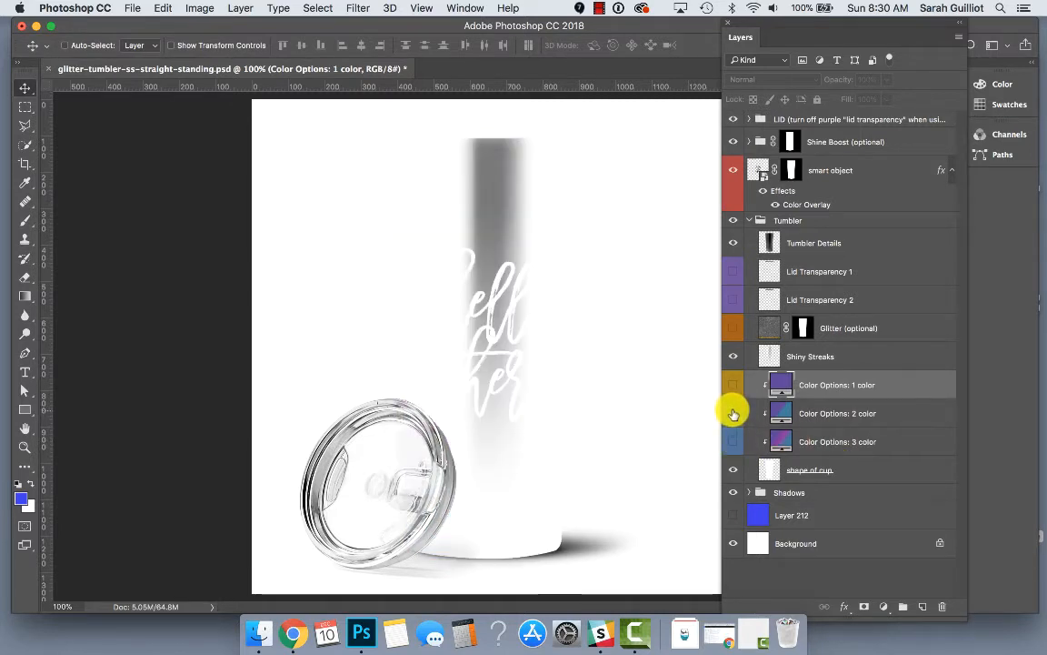
{"action": "left_click", "coordinate": [733, 414]}
{"action": "left_click", "coordinate": [805, 414]}
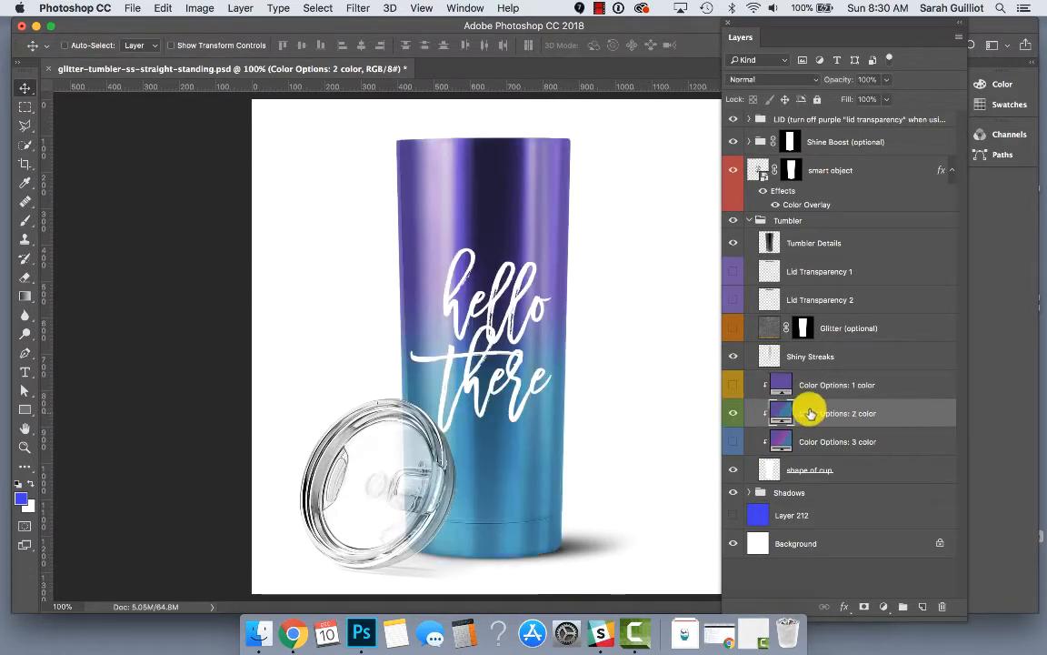
Step: Recolor the blue stop of the Color Options: 2 color layer's gradient to magenta-purple #8f3e9b and apply the gradient fill
{"action": "double_click", "coordinate": [784, 412]}
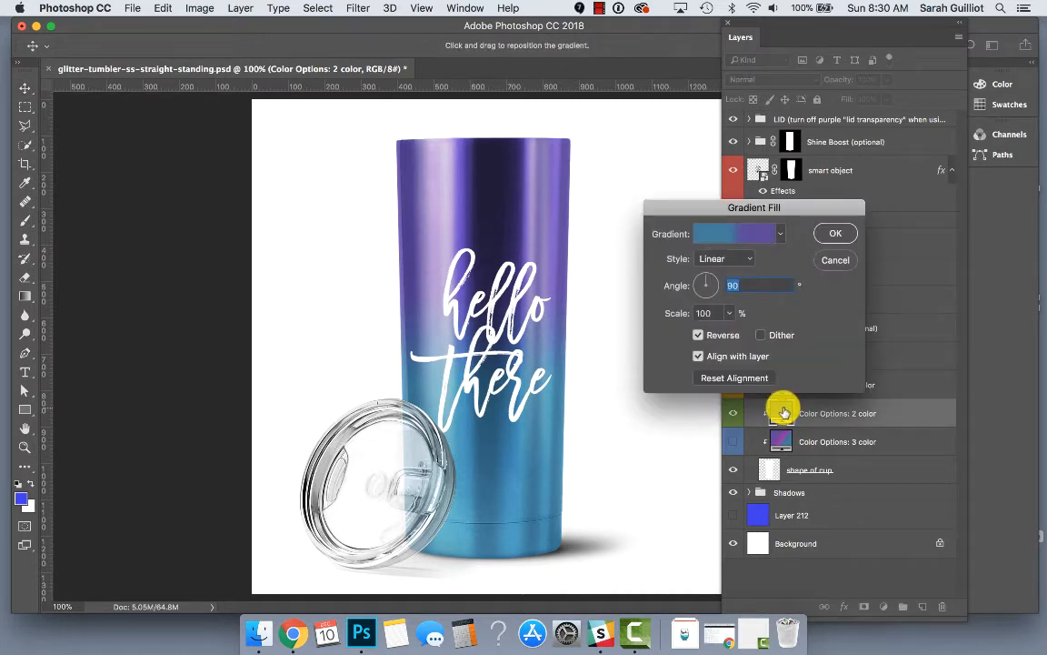
{"action": "left_click_drag", "start_coordinate": [801, 208], "coordinate": [760, 209]}
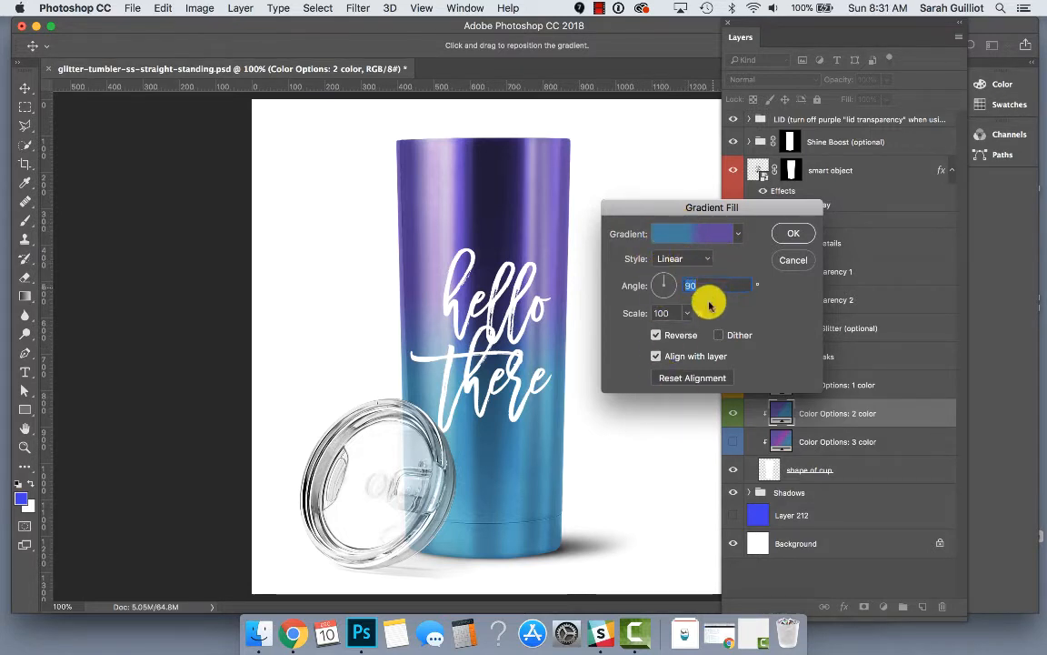
{"action": "left_click", "coordinate": [691, 235]}
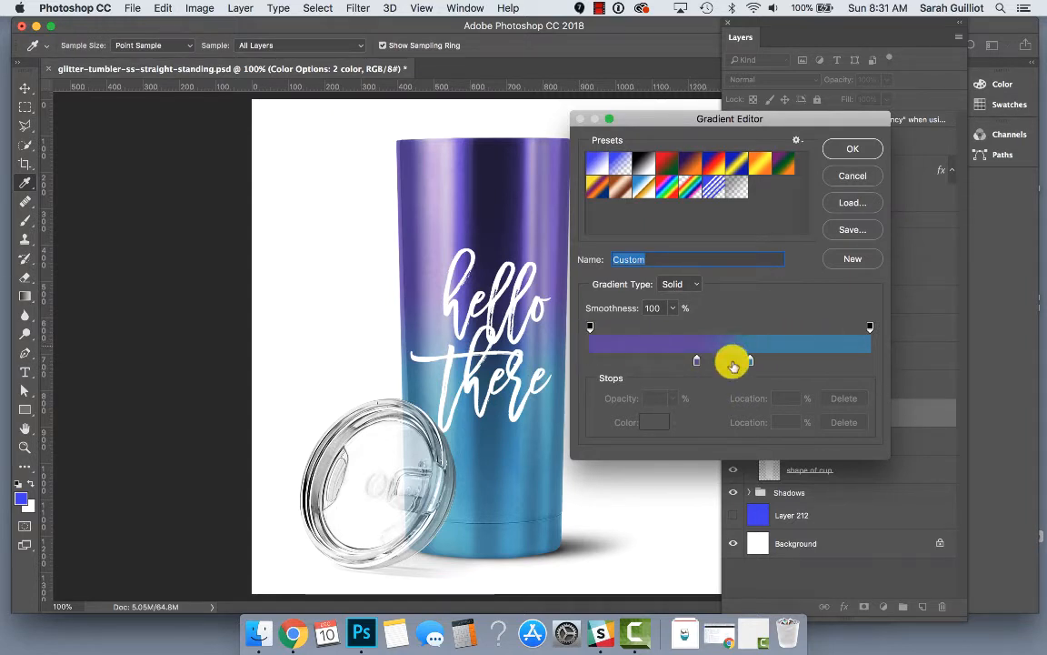
{"action": "left_click", "coordinate": [590, 328]}
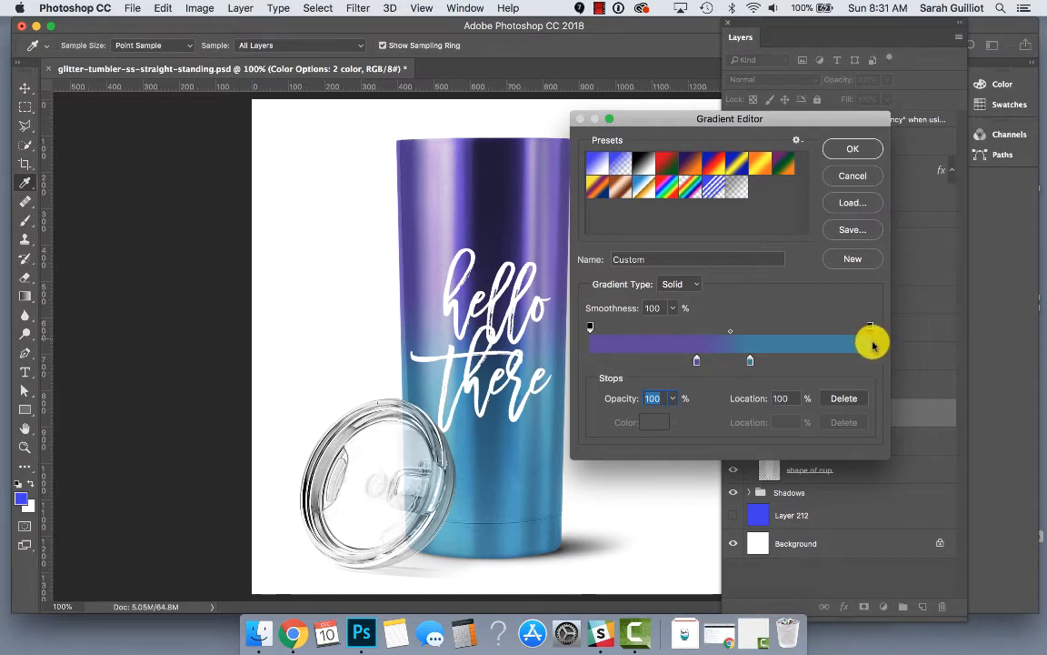
{"action": "left_click", "coordinate": [696, 363]}
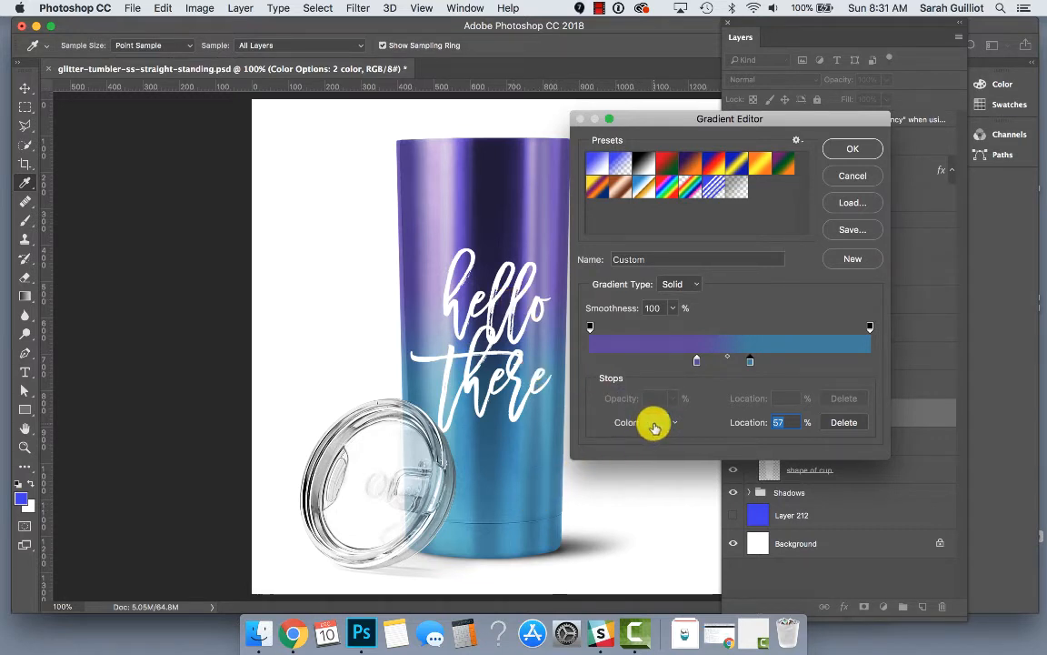
{"action": "left_click", "coordinate": [655, 425]}
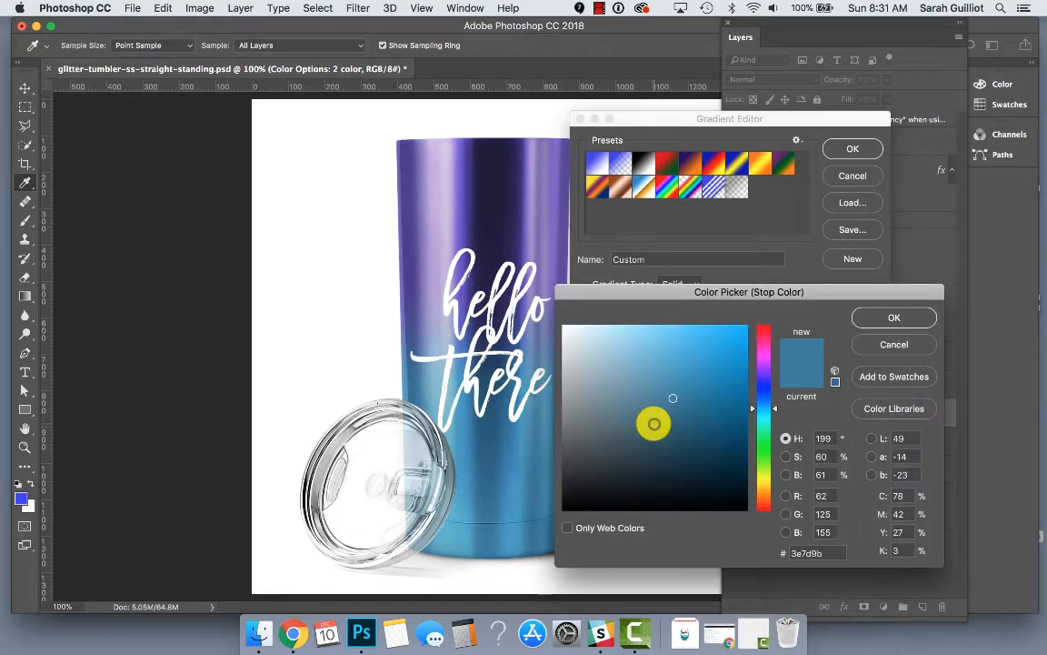
{"action": "left_click", "coordinate": [765, 362]}
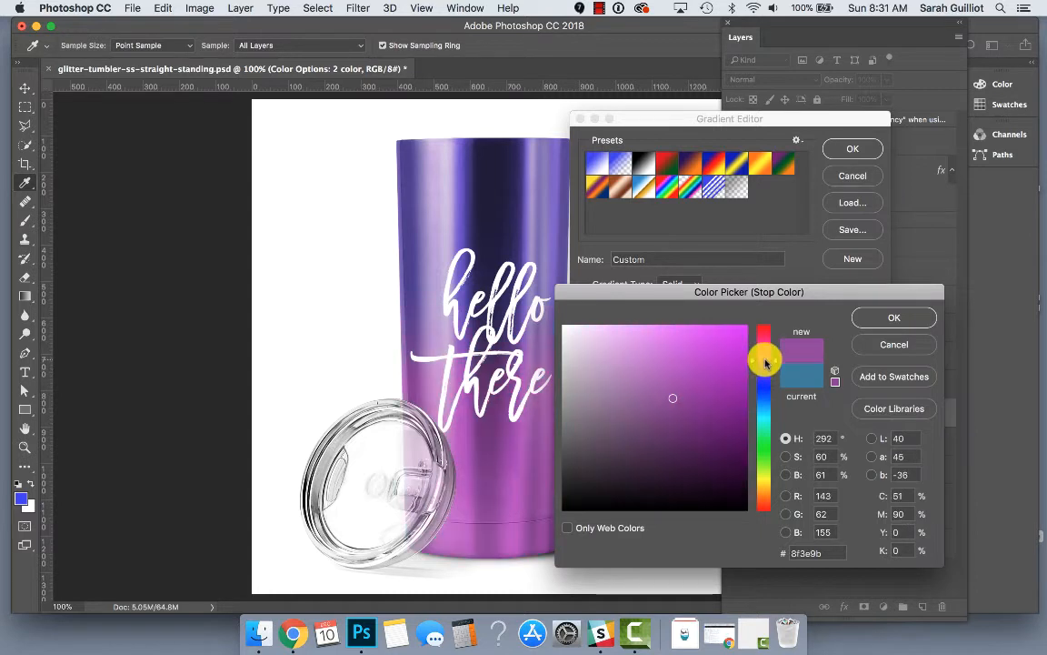
{"action": "left_click", "coordinate": [891, 316]}
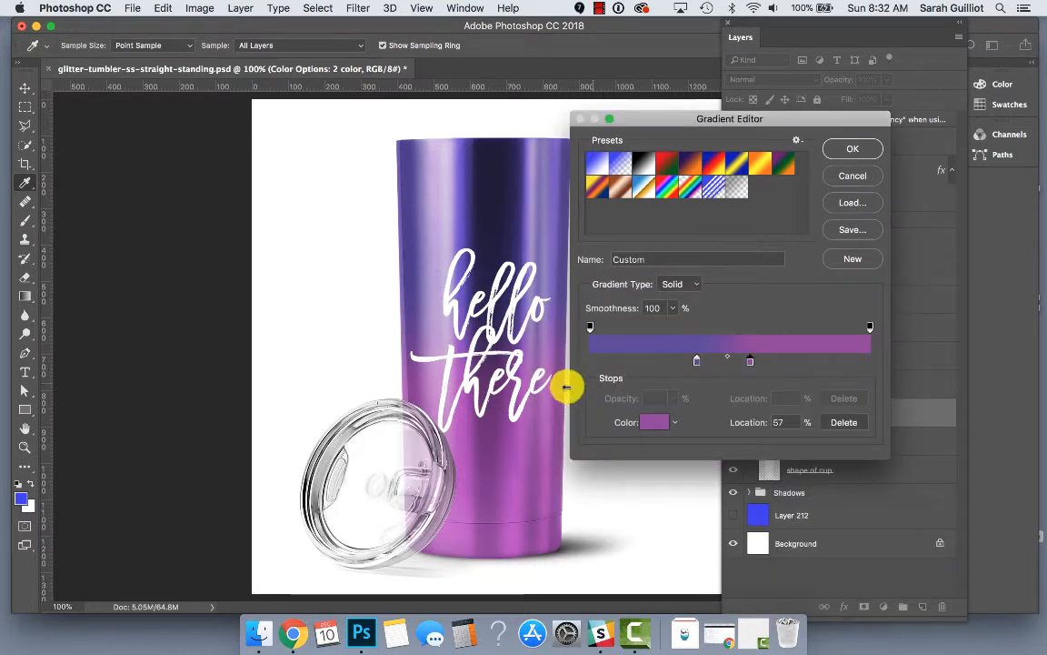
{"action": "left_click", "coordinate": [844, 153]}
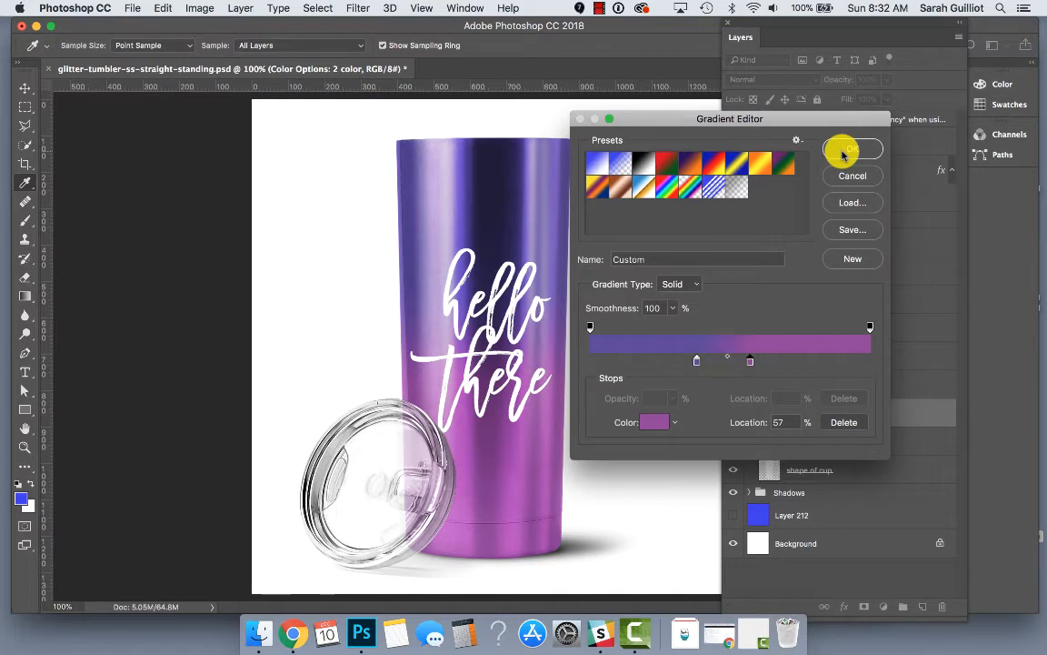
{"action": "left_click", "coordinate": [794, 236]}
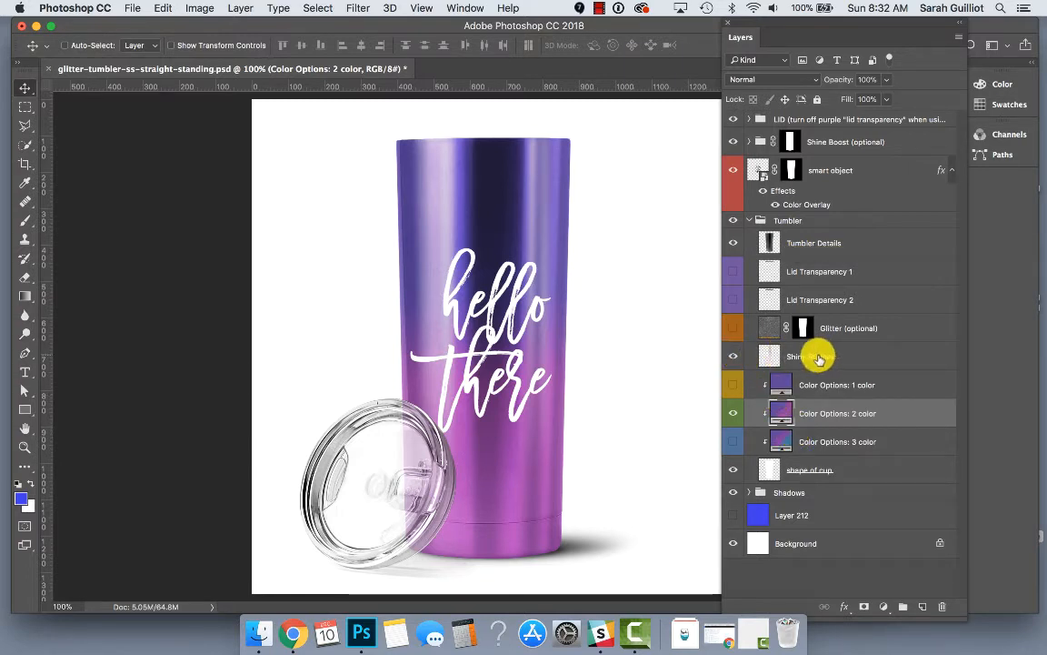
Step: Preview the tumbler without the Shiny Streaks layer, then restore that layer's visibility
{"action": "left_click", "coordinate": [821, 358]}
{"action": "left_click", "coordinate": [733, 358]}
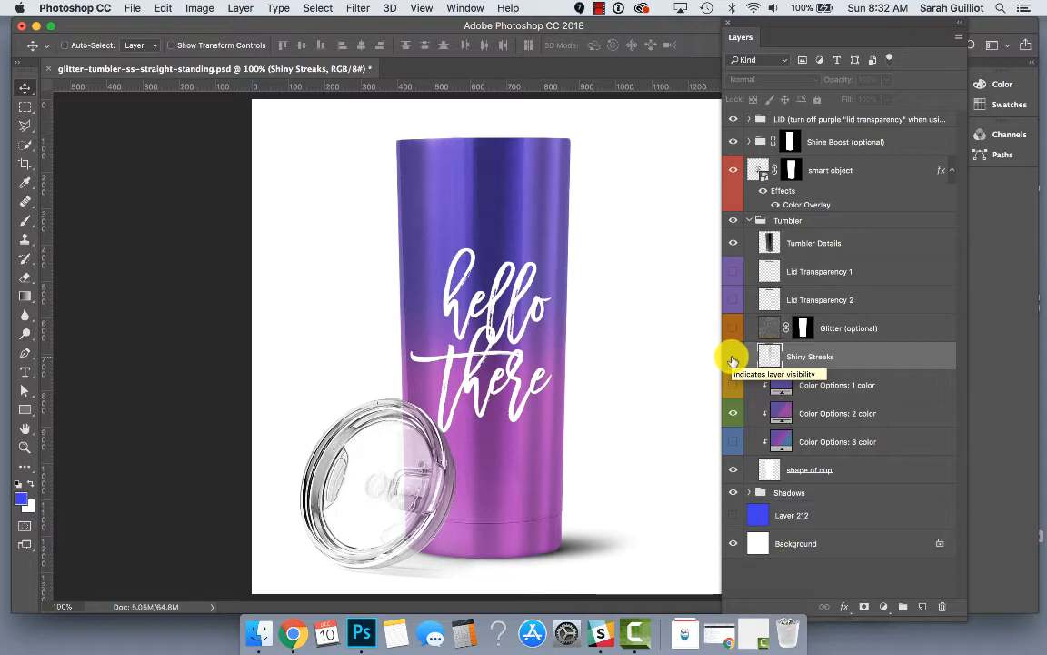
{"action": "left_click", "coordinate": [733, 358]}
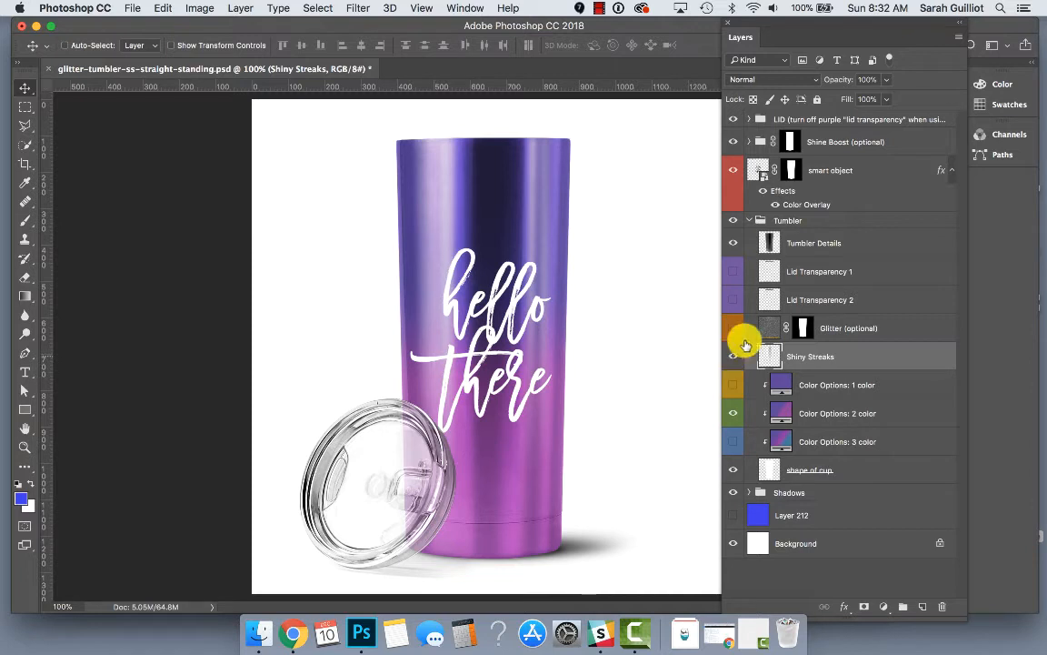
Step: Preview the Glitter (optional) layer with the 2, 3 and 1 color options in turn, ending on 2 color with the glitter hidden
{"action": "left_click", "coordinate": [889, 336]}
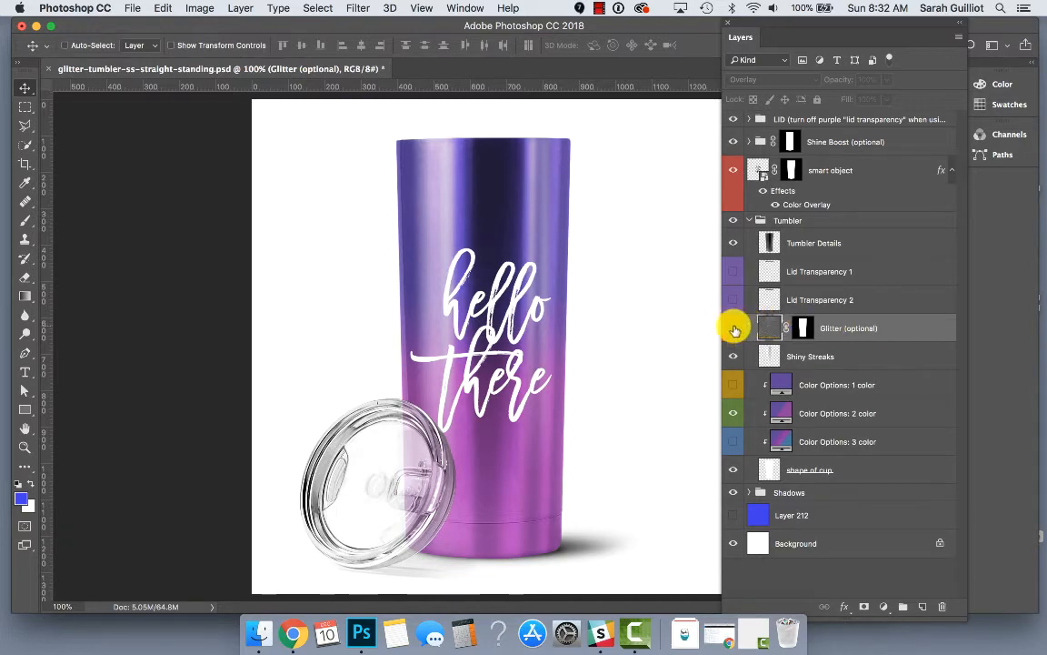
{"action": "left_click", "coordinate": [734, 328]}
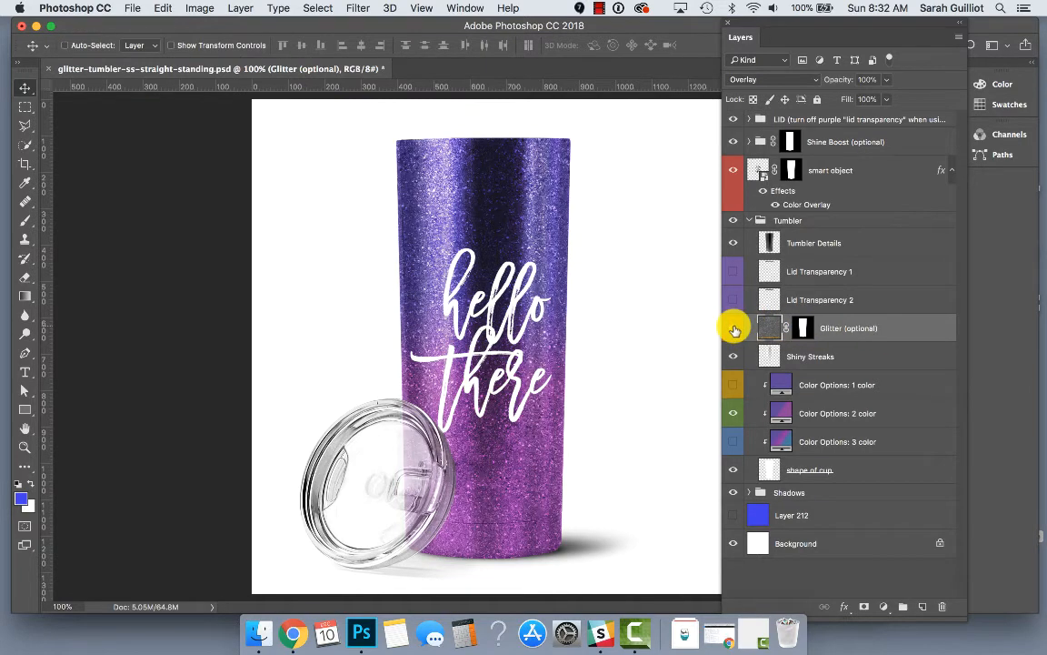
{"action": "left_click", "coordinate": [734, 412]}
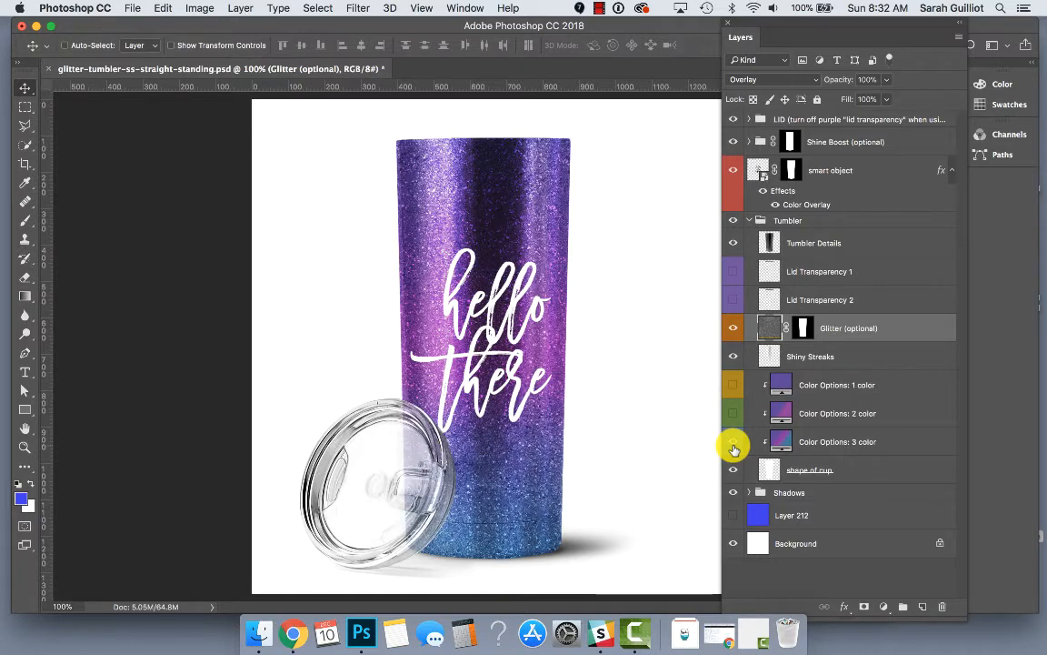
{"action": "left_click", "coordinate": [734, 444]}
{"action": "left_click", "coordinate": [734, 386]}
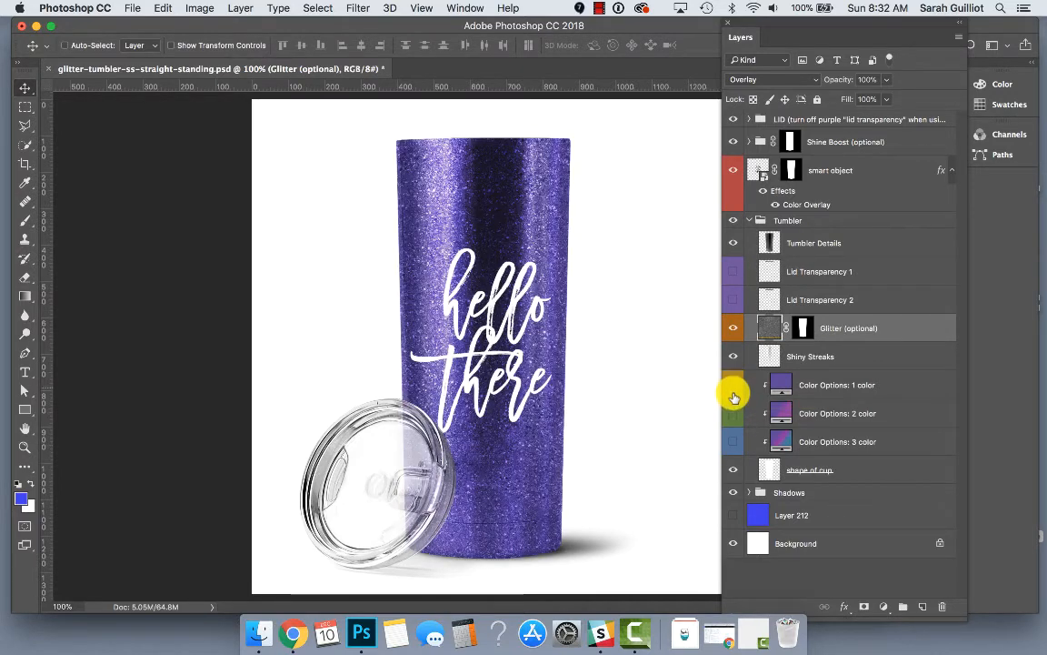
{"action": "left_click", "coordinate": [734, 386]}
{"action": "left_click", "coordinate": [734, 412]}
{"action": "left_click", "coordinate": [733, 328]}
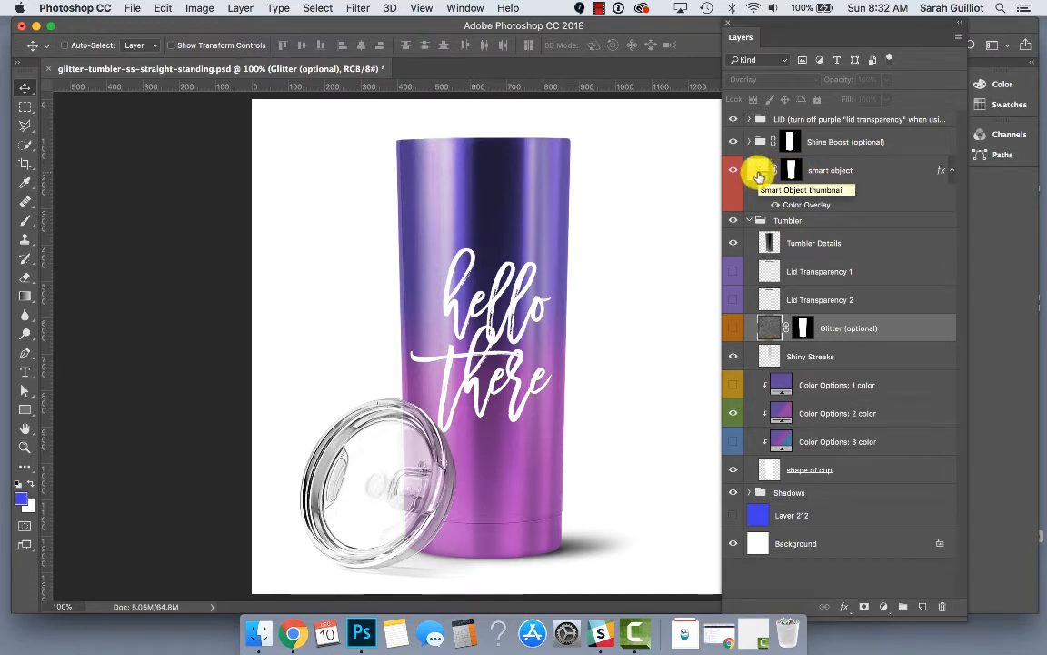
Step: Collapse the Tumbler group and preview the smart object's hello there design with its layer effects turned off and on again
{"action": "left_click", "coordinate": [749, 223]}
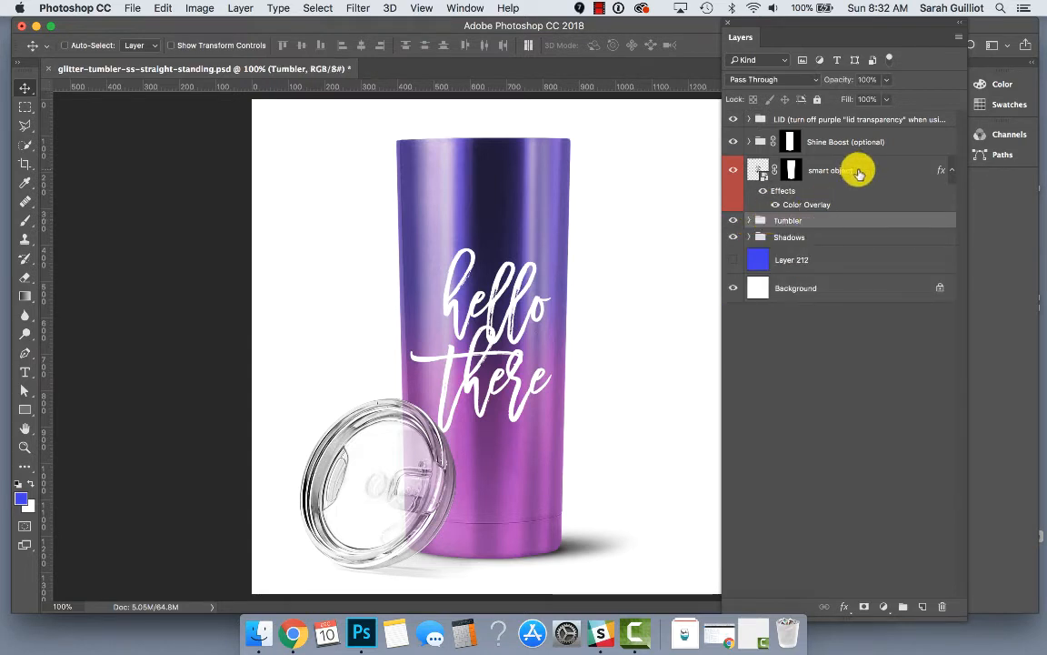
{"action": "left_click", "coordinate": [759, 170]}
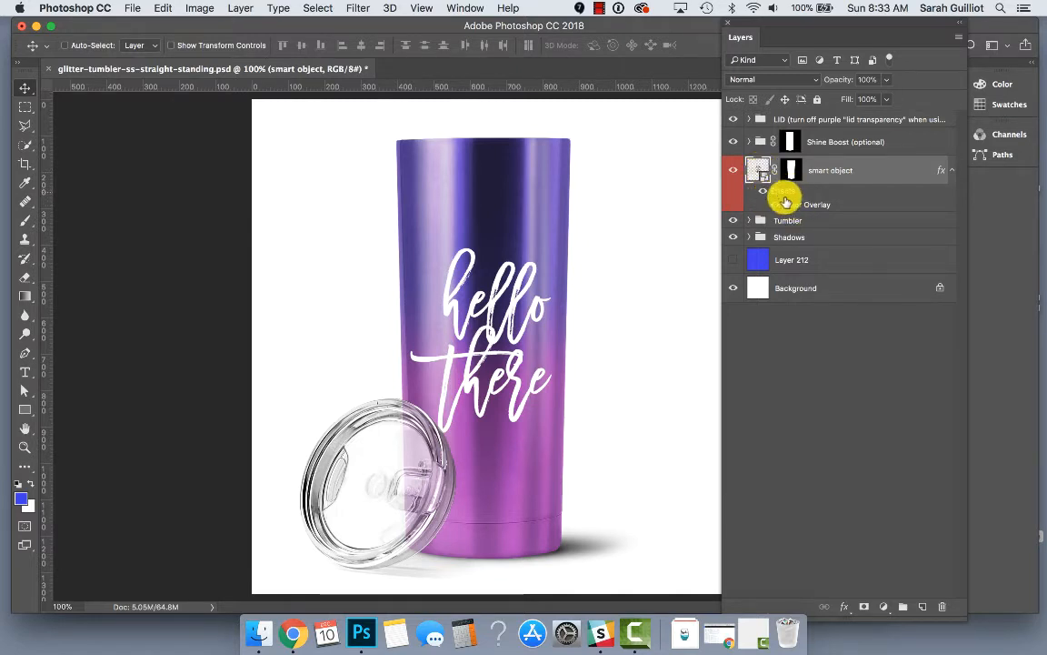
{"action": "left_click", "coordinate": [953, 173]}
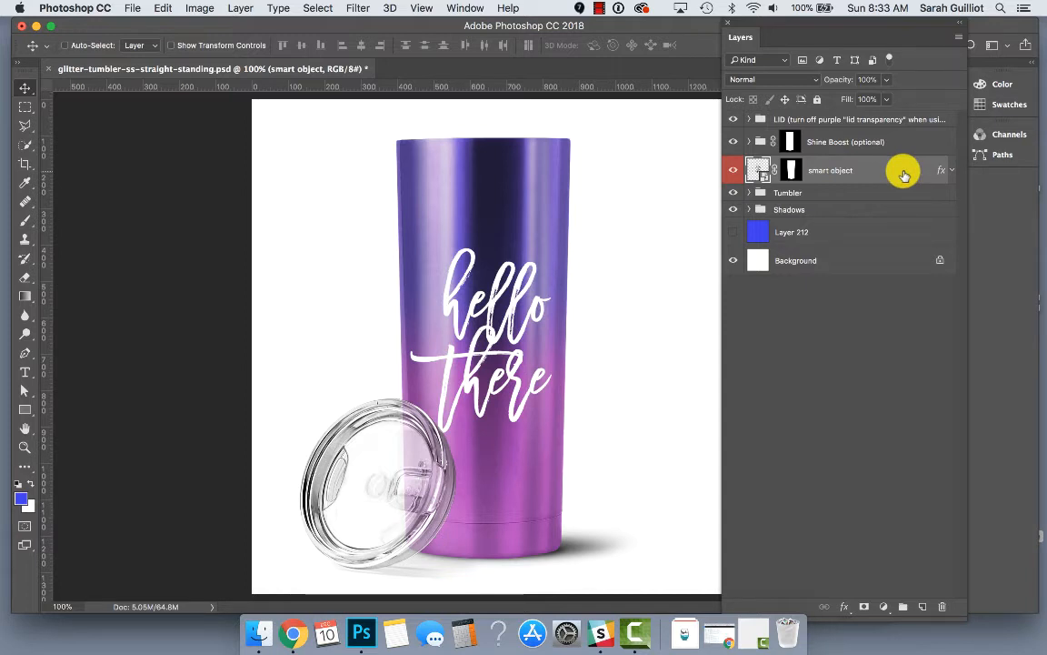
{"action": "left_click", "coordinate": [953, 170]}
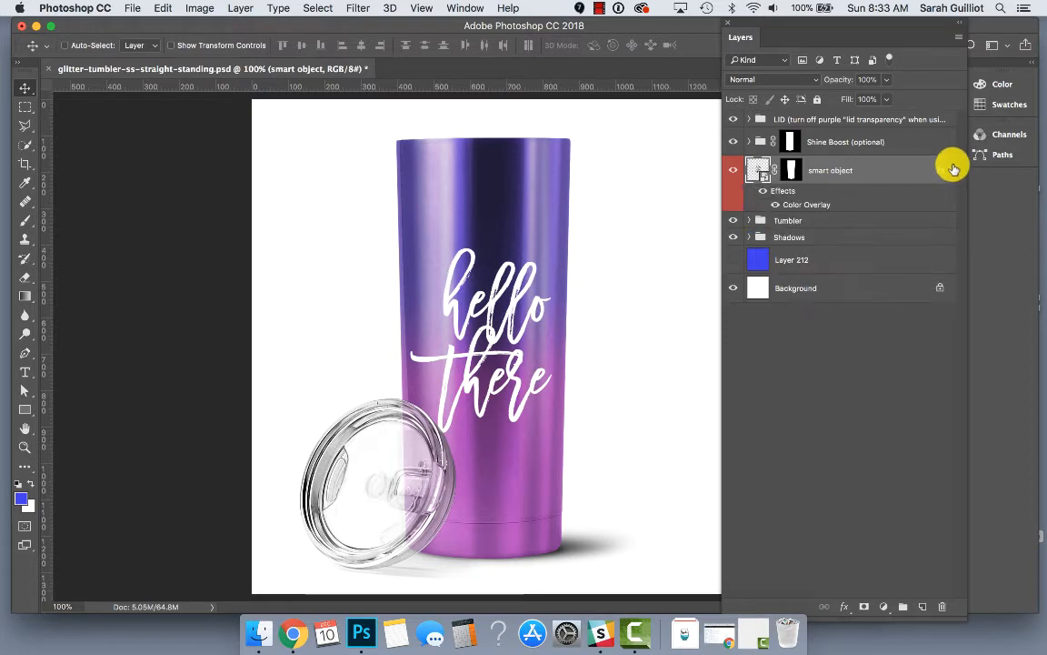
{"action": "left_click", "coordinate": [763, 191]}
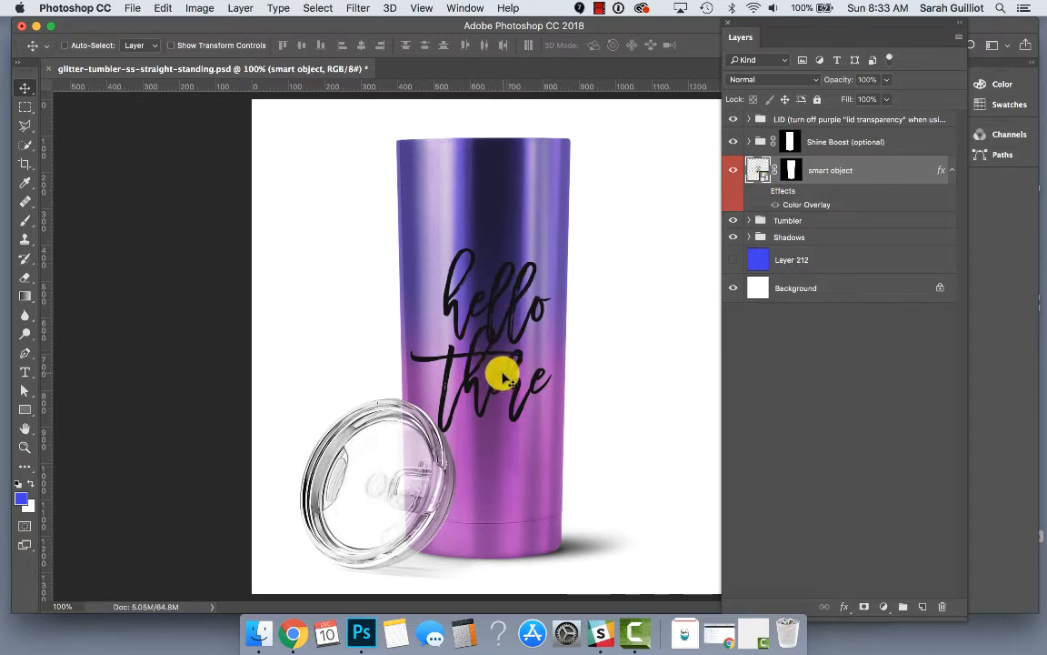
{"action": "left_click", "coordinate": [765, 192]}
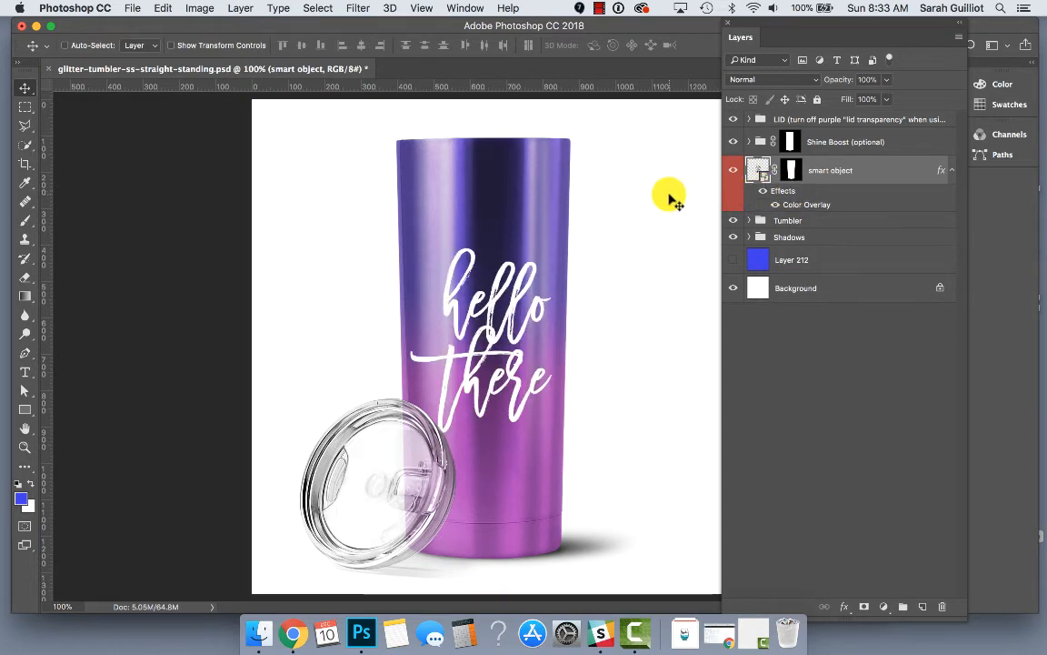
Step: Save the tumbler mockup and open the smart object's contents, comparing them with the mockup document
{"action": "key", "text": "super+s"}
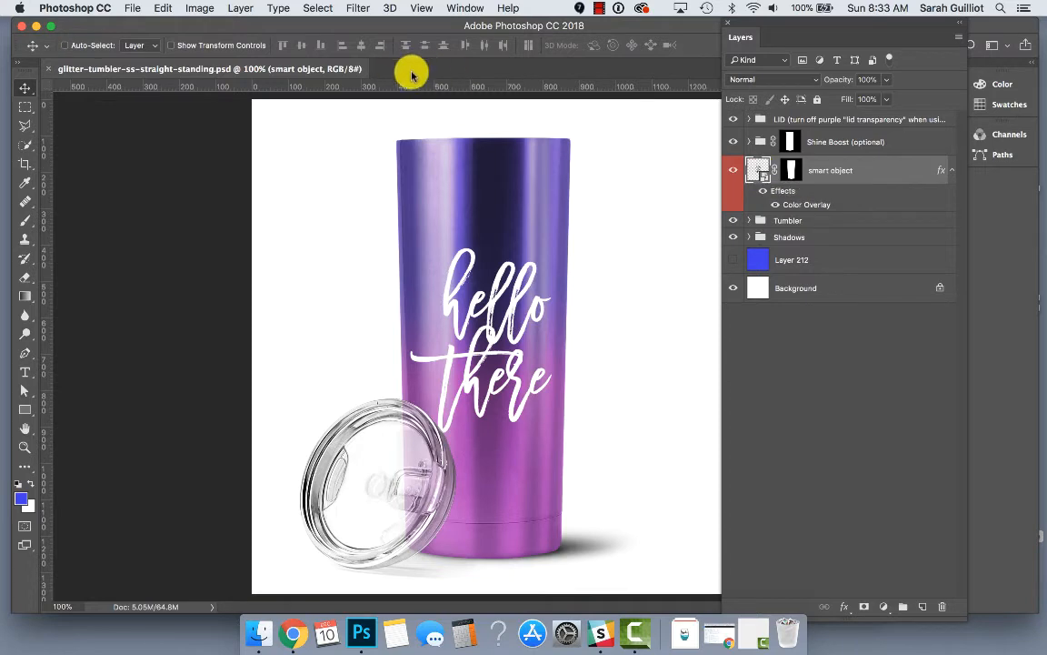
{"action": "double_click", "coordinate": [760, 174]}
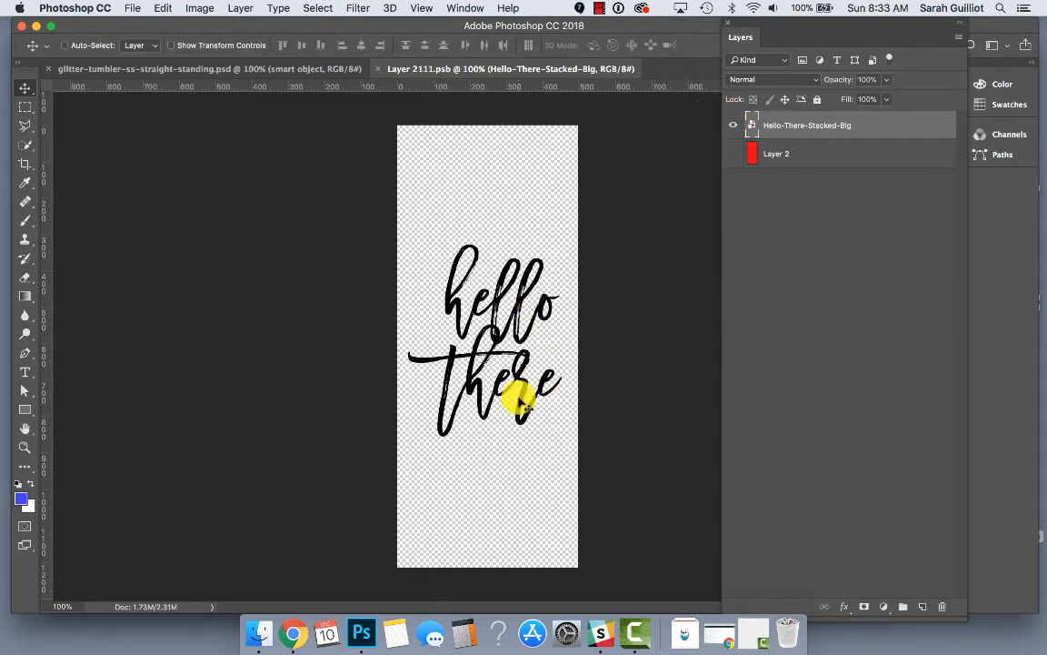
{"action": "left_click", "coordinate": [251, 69]}
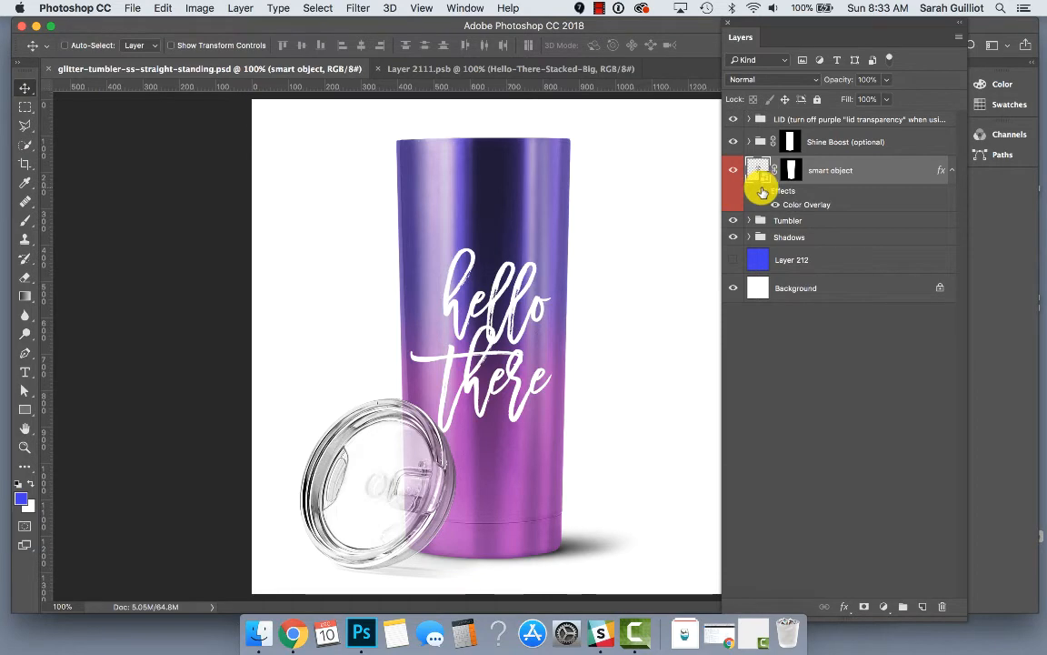
{"action": "left_click", "coordinate": [552, 71]}
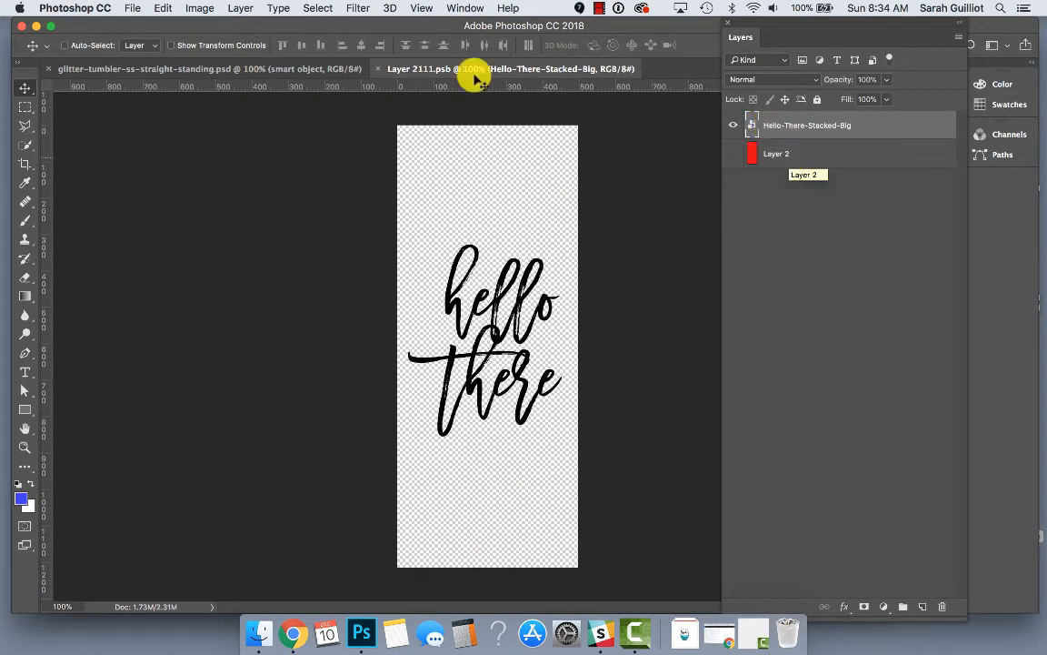
{"action": "left_click", "coordinate": [263, 71]}
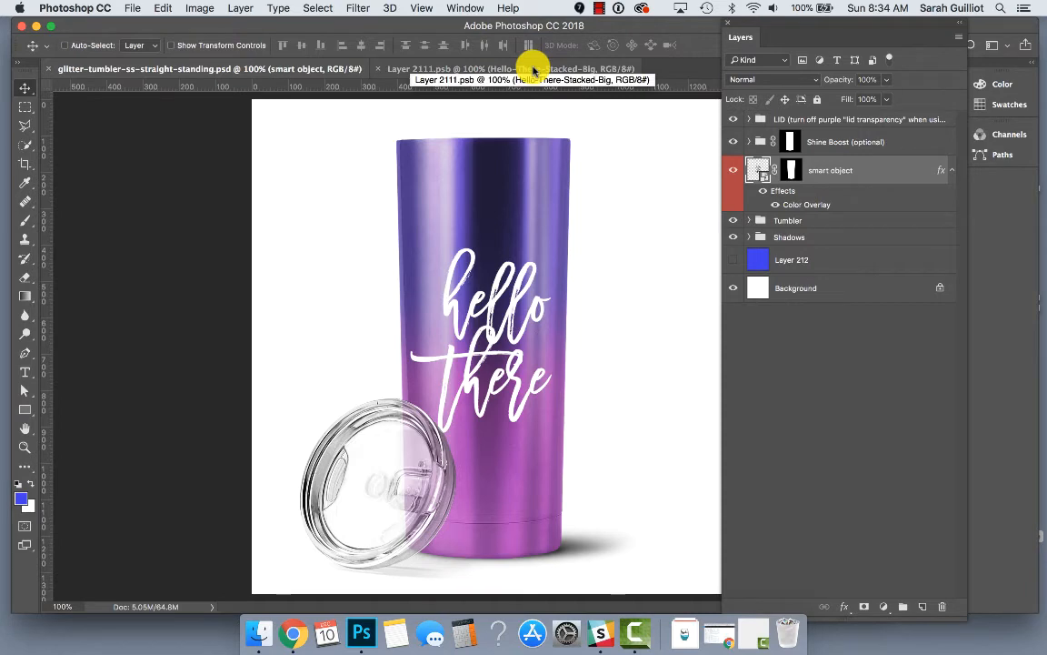
{"action": "left_click", "coordinate": [480, 68]}
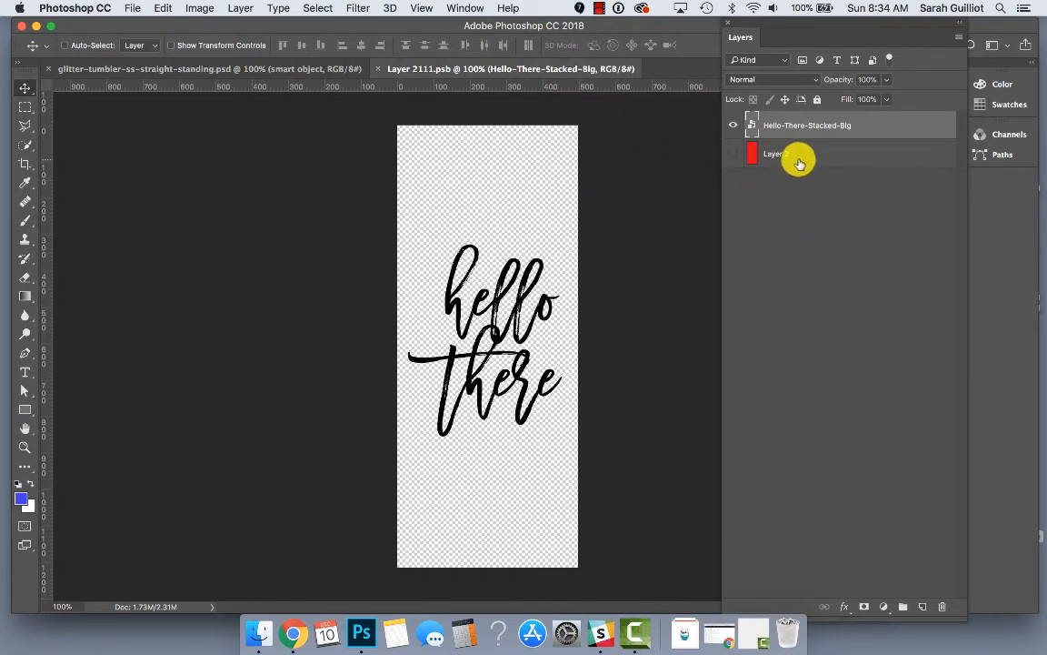
Step: Inside the smart object's contents, hide the Hello-There-Stacked-Big layer, show the red Layer 2 instead, and save the contents
{"action": "left_click", "coordinate": [734, 126]}
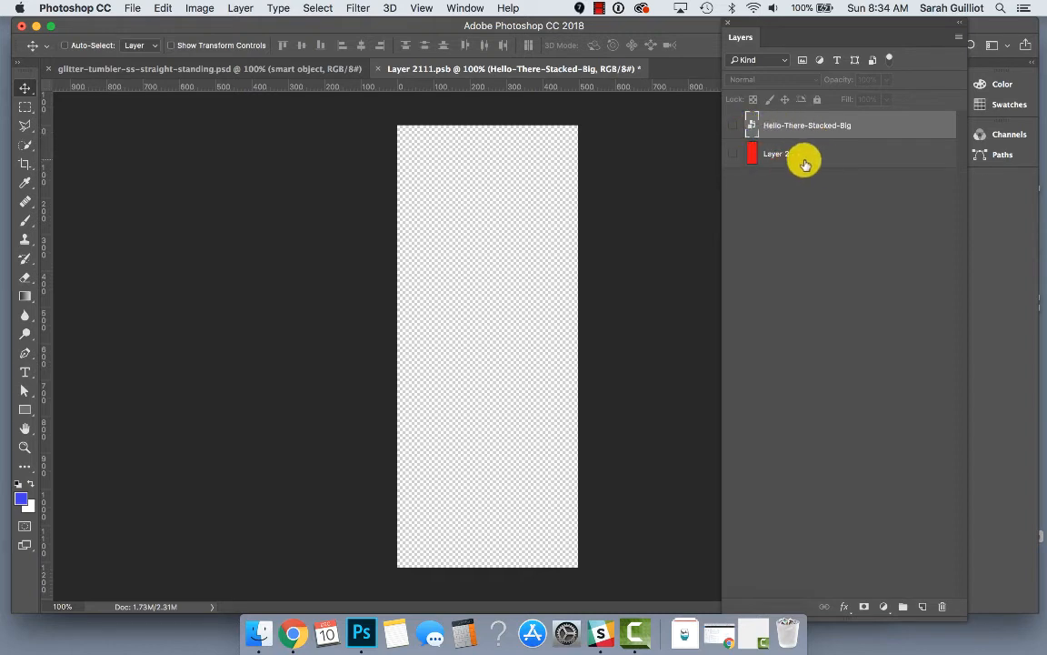
{"action": "left_click", "coordinate": [733, 153]}
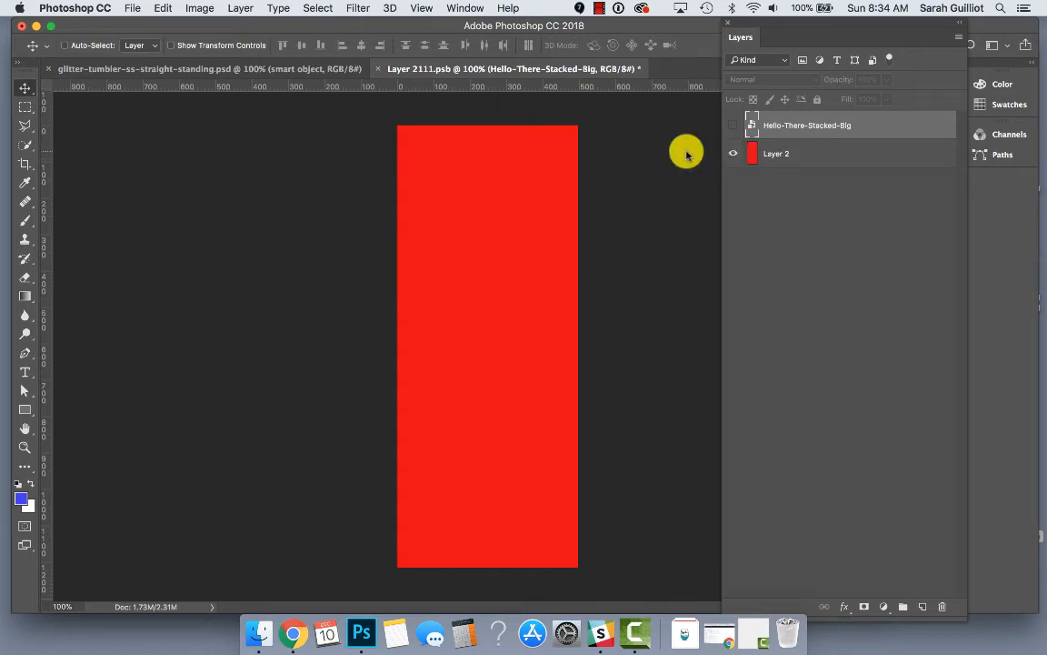
{"action": "left_click", "coordinate": [229, 66]}
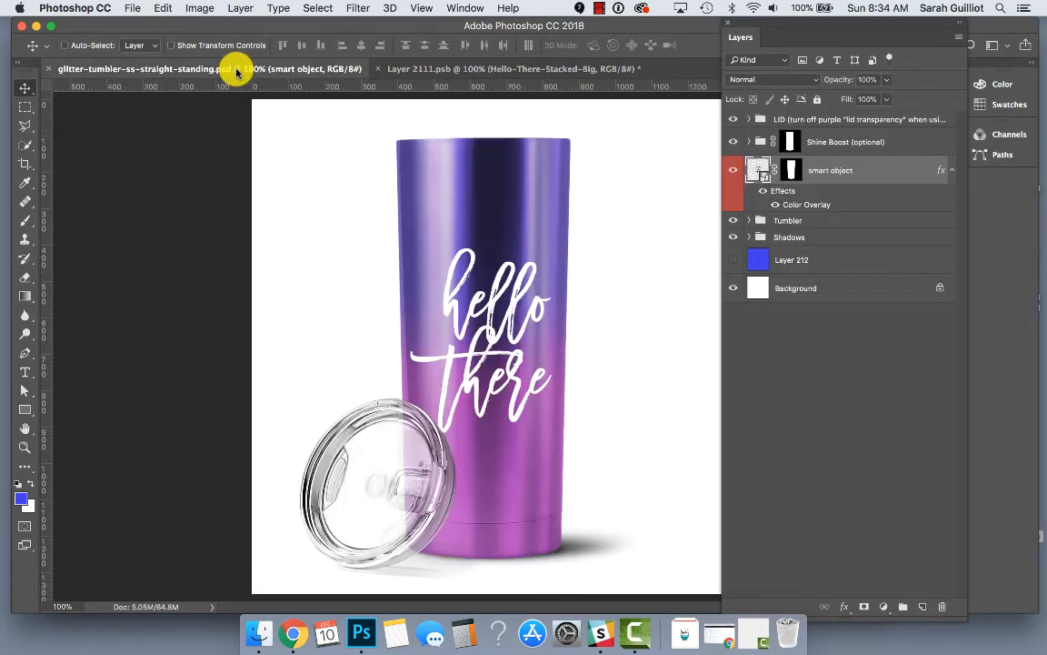
{"action": "left_click", "coordinate": [427, 68]}
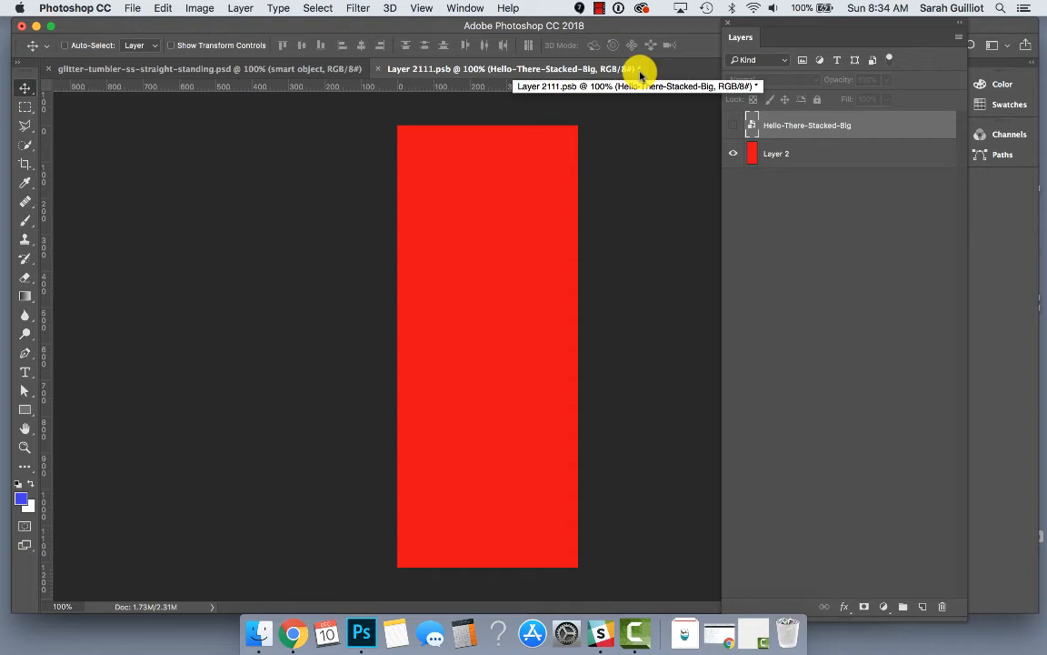
{"action": "left_click", "coordinate": [133, 8]}
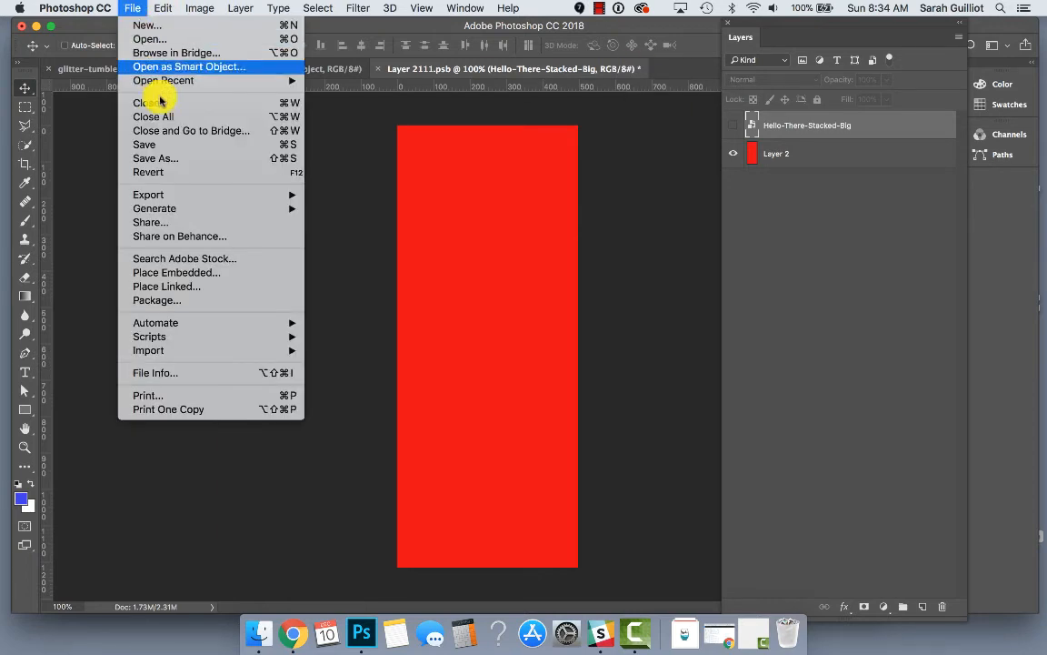
{"action": "left_click", "coordinate": [175, 145]}
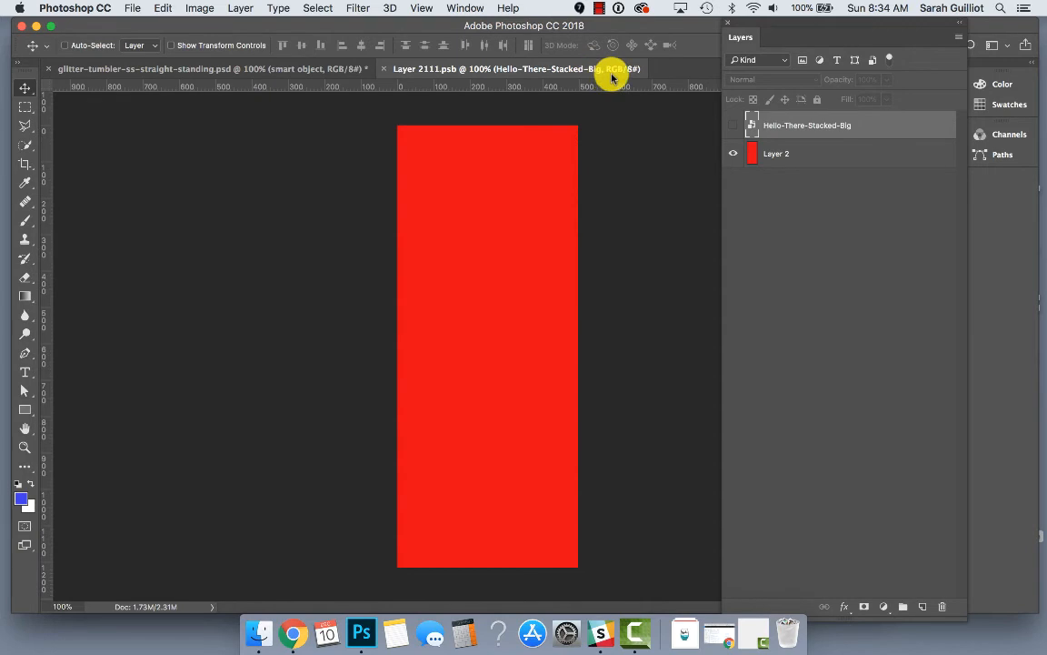
Step: Return to the tumbler mockup document and turn off the smart object's layer effects
{"action": "left_click", "coordinate": [270, 70]}
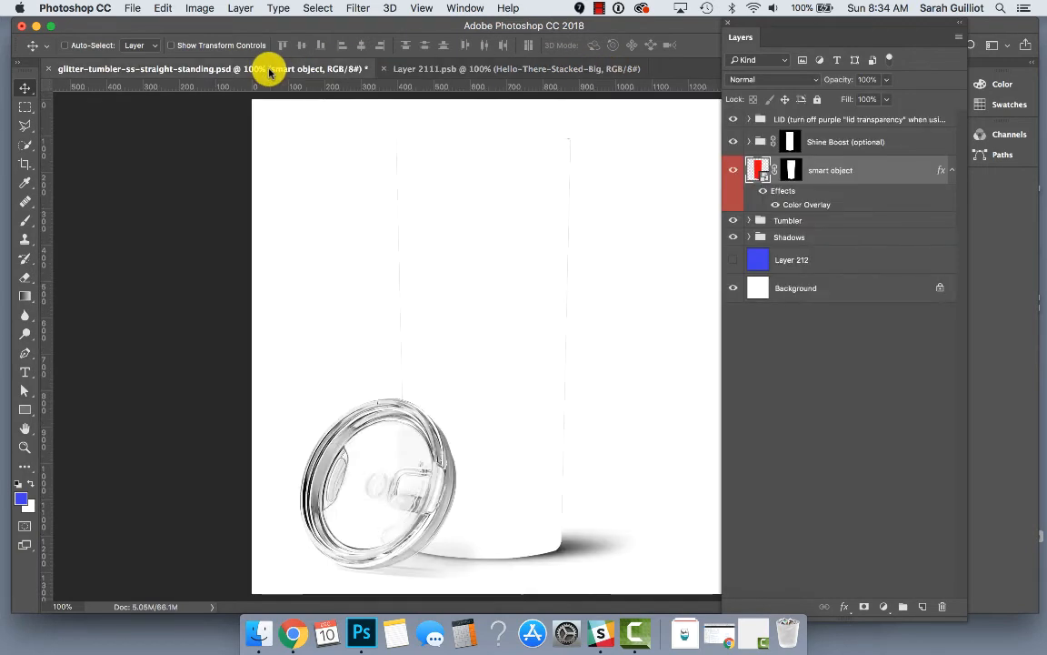
{"action": "left_click", "coordinate": [765, 194]}
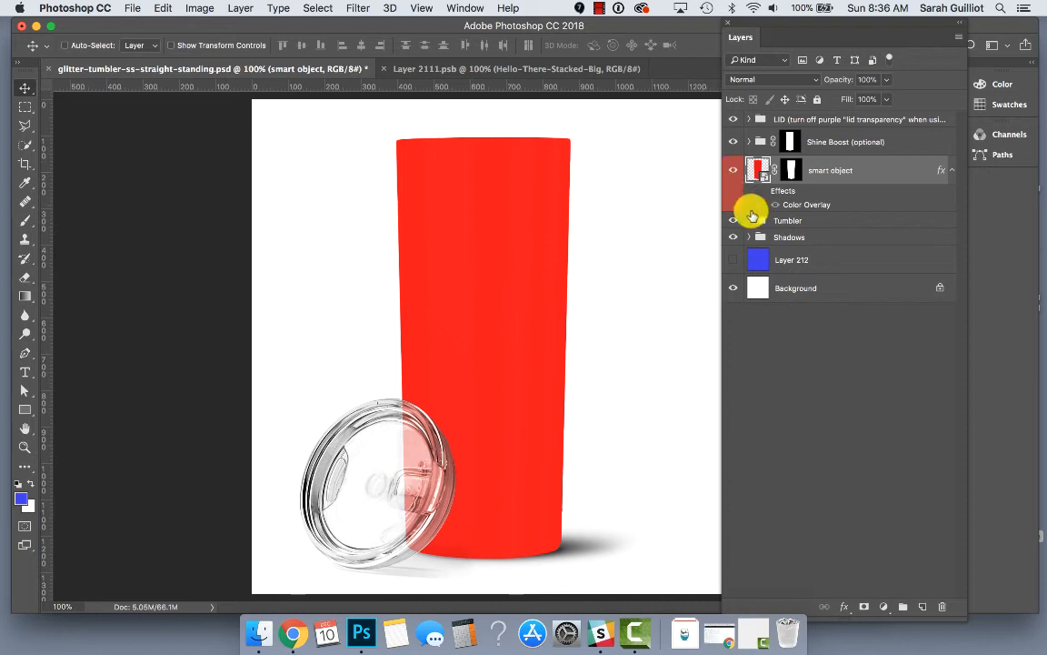
Step: Preview the tumbler with Lid Transparency 1 and 2 in place of the separate LID group, and restore the previous lid setup
{"action": "left_click", "coordinate": [732, 120]}
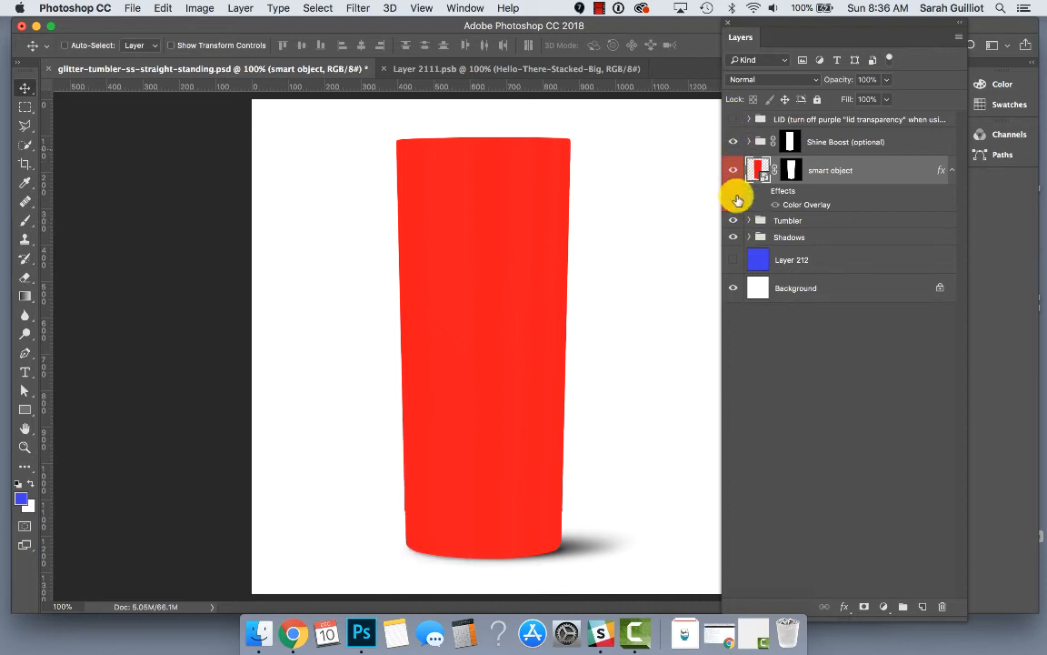
{"action": "left_click", "coordinate": [748, 221]}
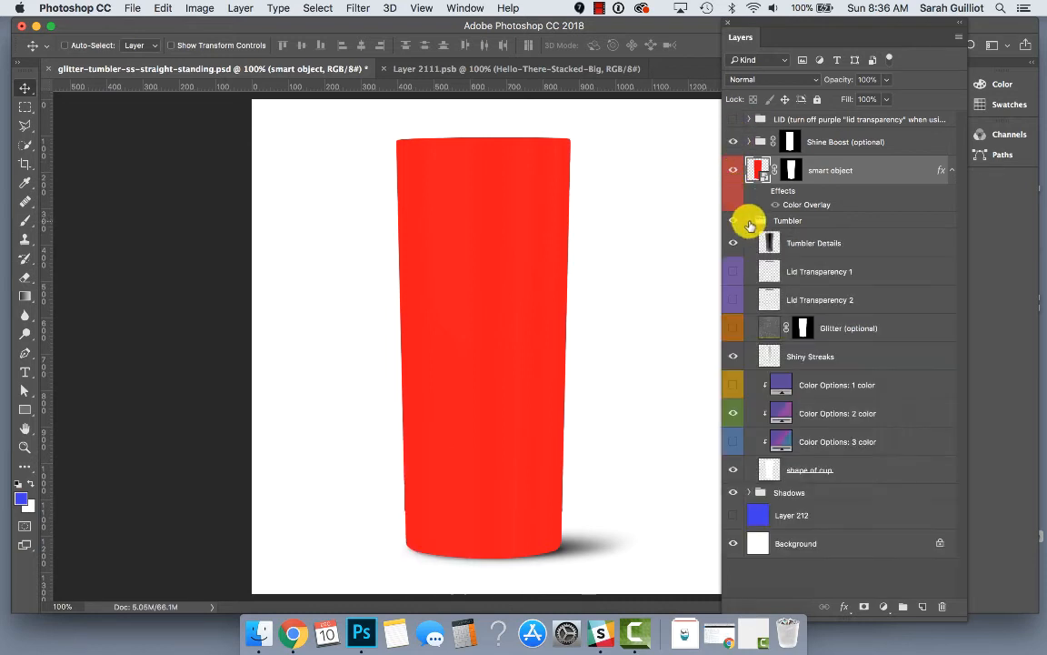
{"action": "left_click", "coordinate": [733, 271]}
{"action": "left_click", "coordinate": [732, 303]}
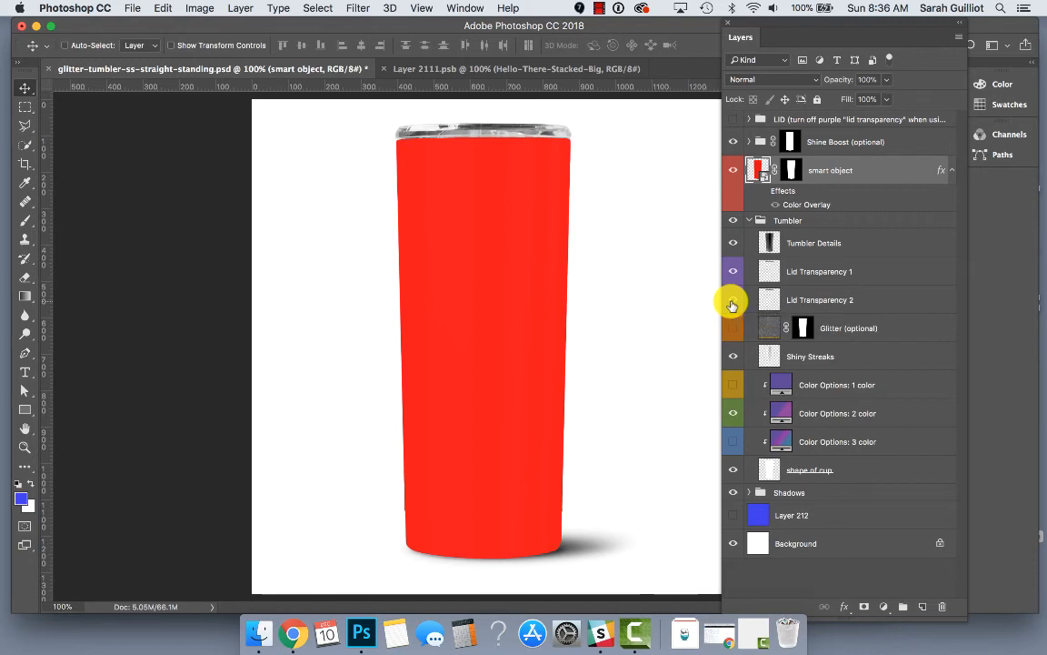
{"action": "left_click", "coordinate": [732, 303]}
{"action": "left_click", "coordinate": [732, 271]}
{"action": "left_click", "coordinate": [733, 120]}
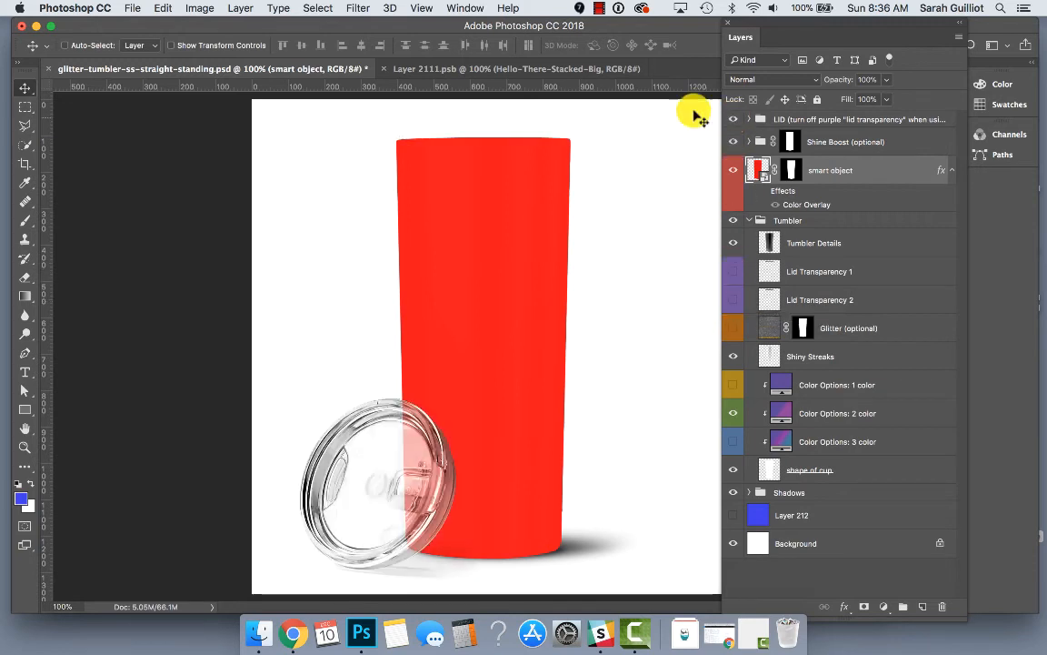
Step: In the smart object's contents, hide the red Layer 2, show the Hello-There-Stacked-Big layer and save
{"action": "left_click", "coordinate": [561, 65]}
{"action": "left_click", "coordinate": [733, 157]}
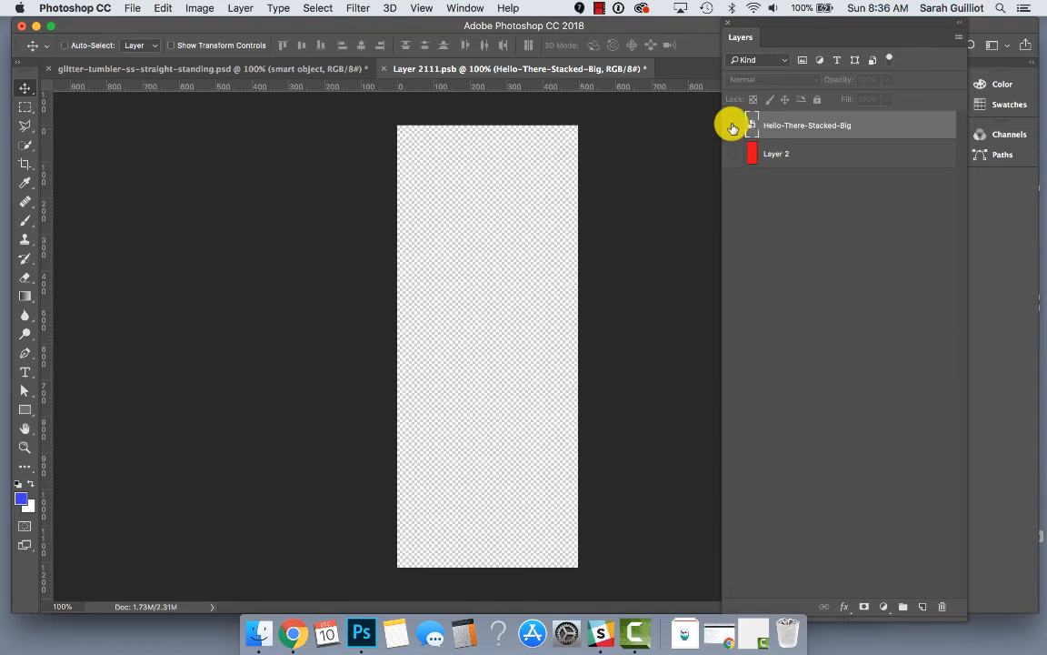
{"action": "left_click", "coordinate": [733, 125]}
{"action": "left_click", "coordinate": [135, 7]}
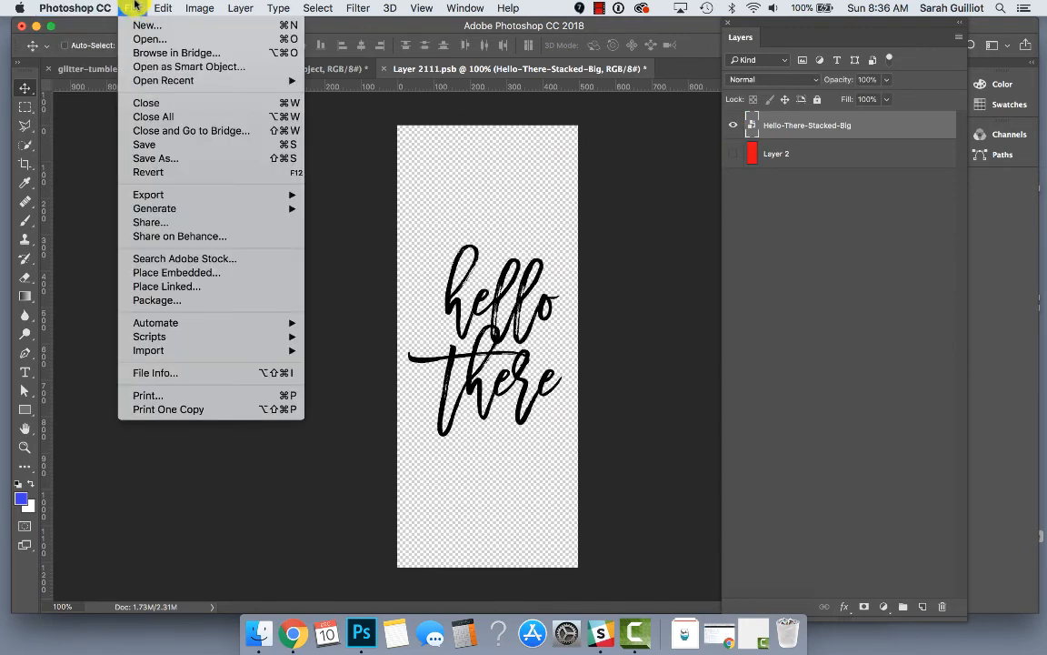
{"action": "left_click", "coordinate": [168, 144]}
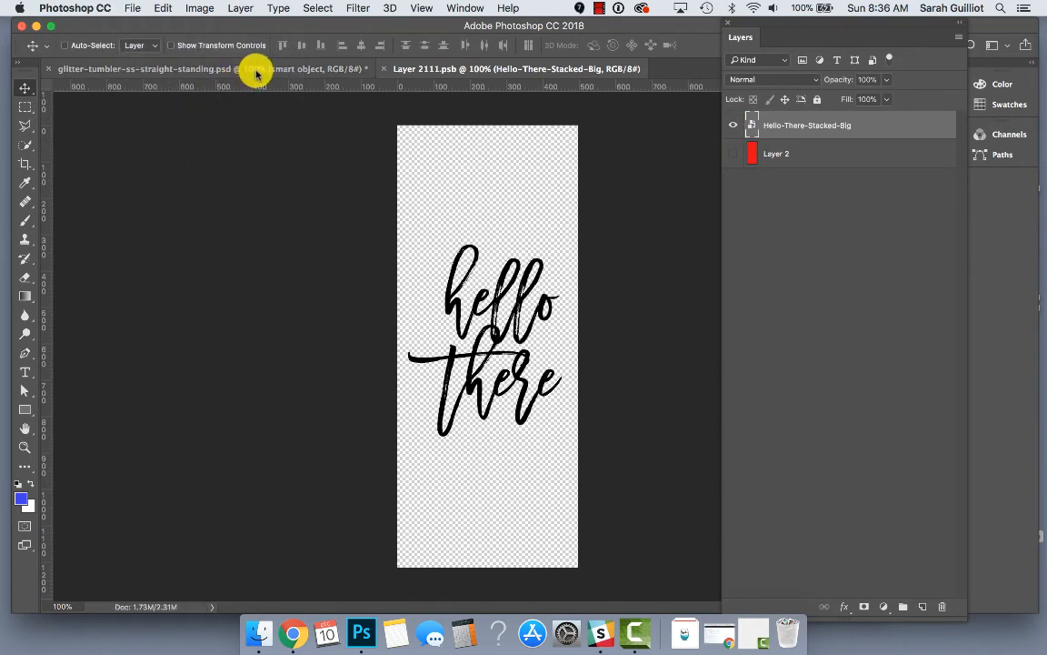
Step: Back in the mockup document, show the Glitter (optional) layer and turn the smart object's layer effects back on
{"action": "left_click", "coordinate": [247, 66]}
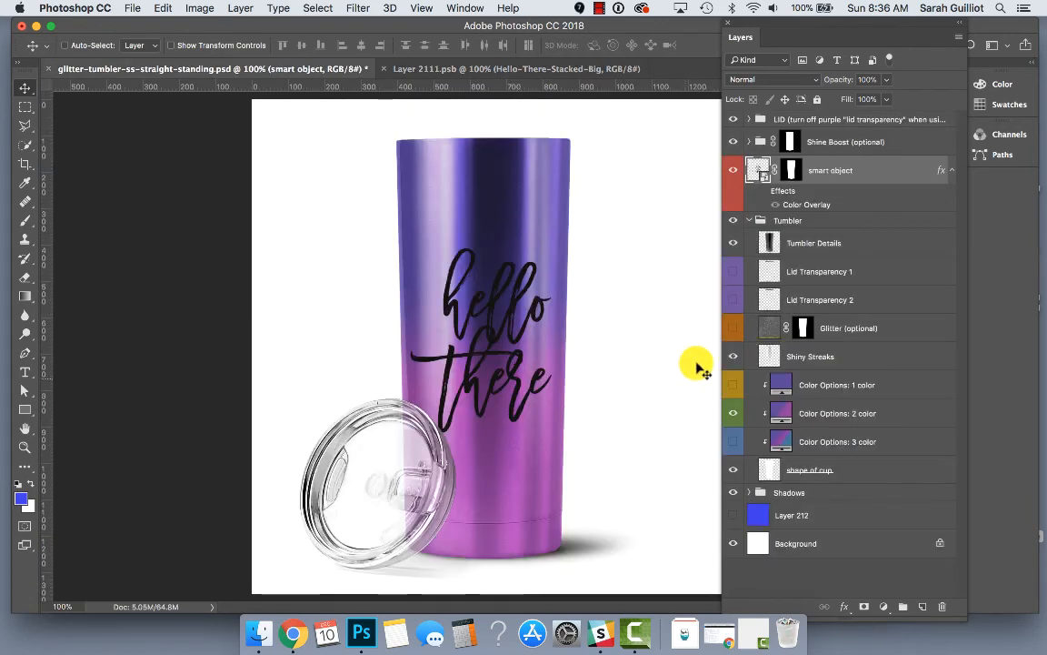
{"action": "left_click", "coordinate": [732, 328]}
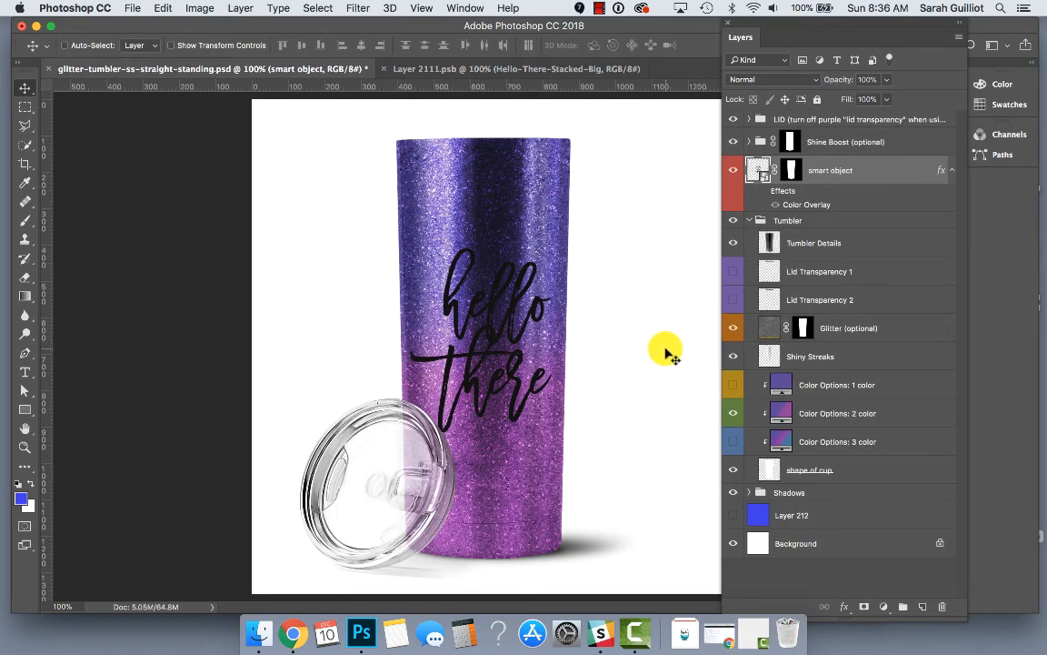
{"action": "left_click", "coordinate": [761, 192]}
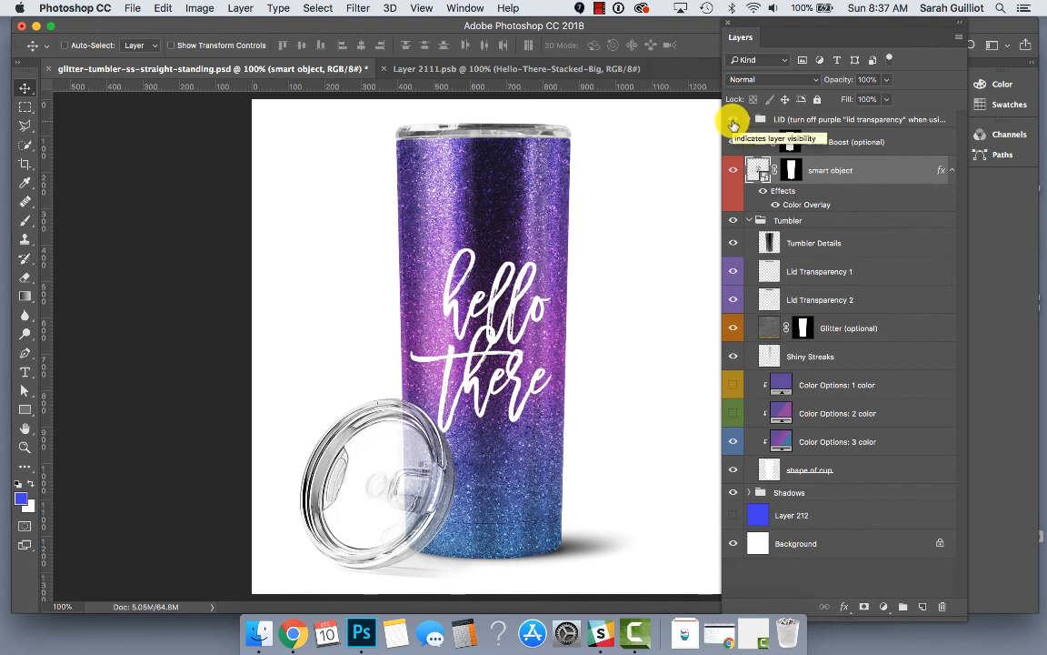
Step: Preview the tumbler without the separate LID group, restore that group, and hide Lid Transparency 1 and Lid Transparency 2
{"action": "left_click", "coordinate": [733, 122]}
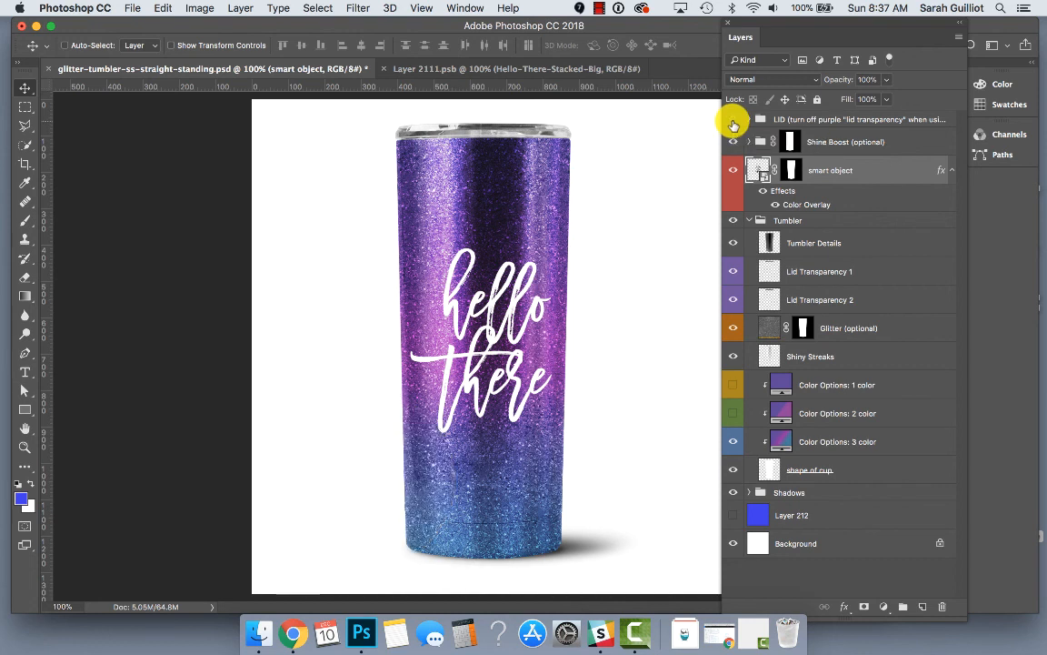
{"action": "left_click", "coordinate": [733, 122]}
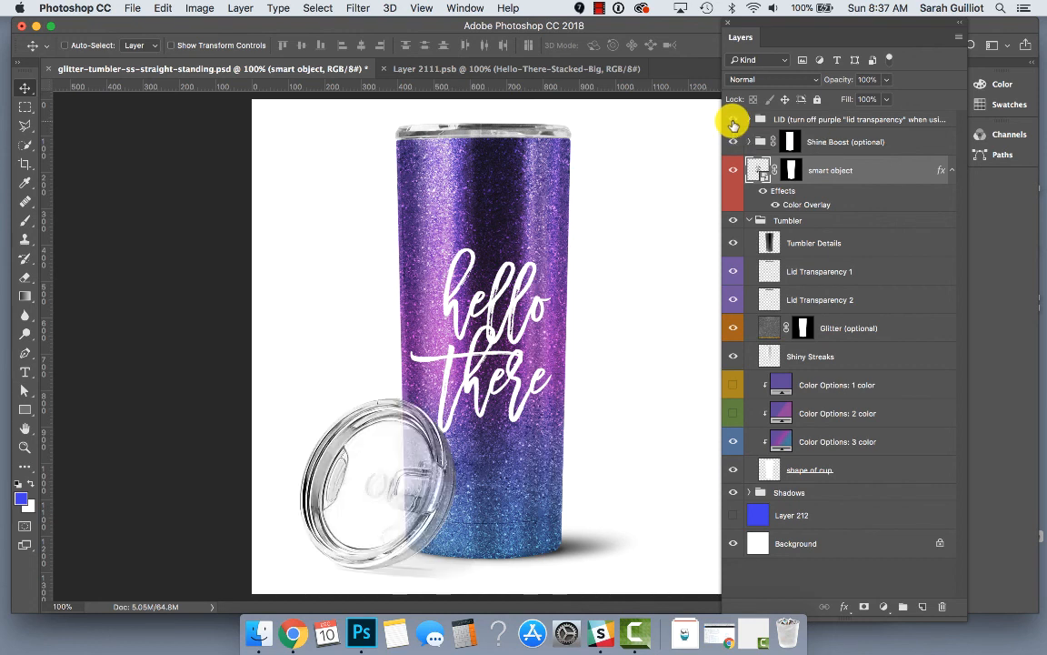
{"action": "left_click", "coordinate": [734, 271]}
{"action": "left_click", "coordinate": [734, 300]}
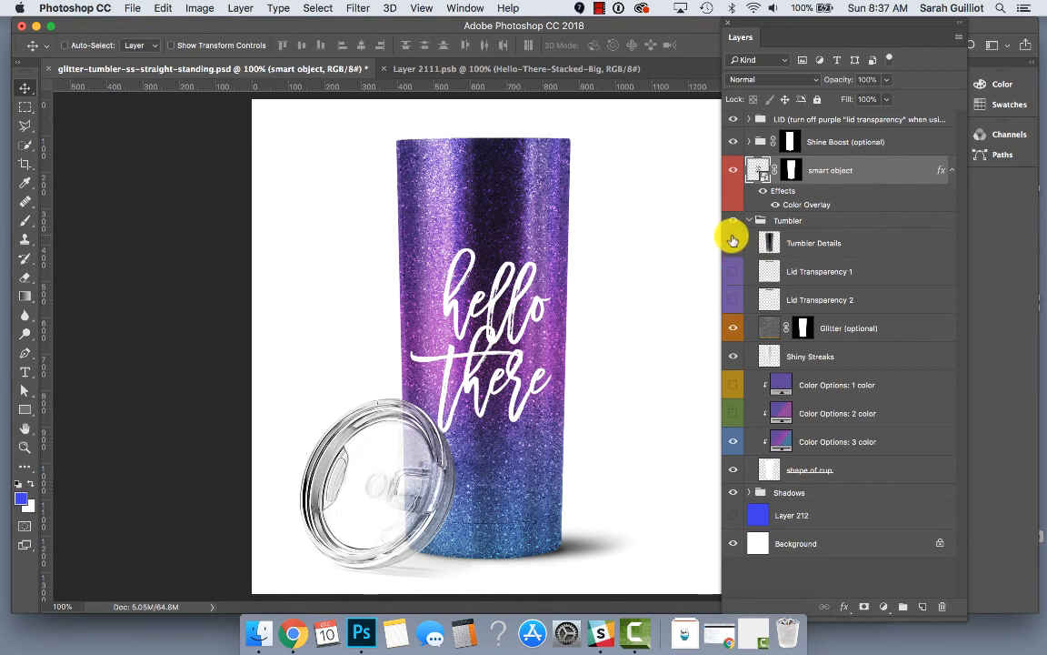
Step: Compare the tumbler with and without glitter, leaving Glitter (optional) hidden, and preview the Tumbler Details layer off and on again
{"action": "left_click", "coordinate": [733, 328]}
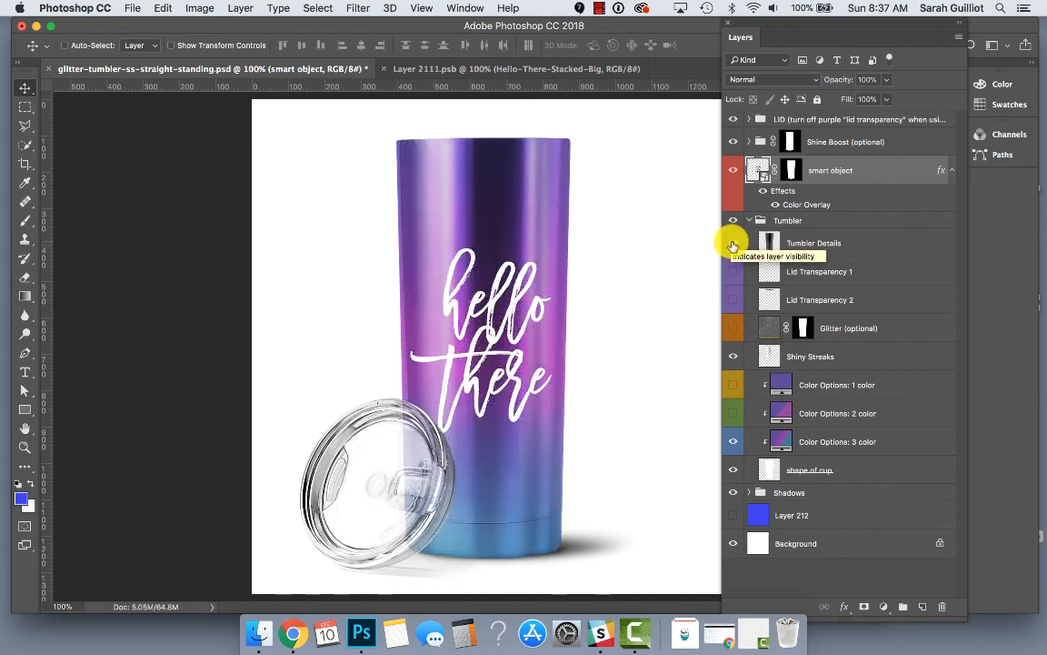
{"action": "left_click", "coordinate": [733, 328]}
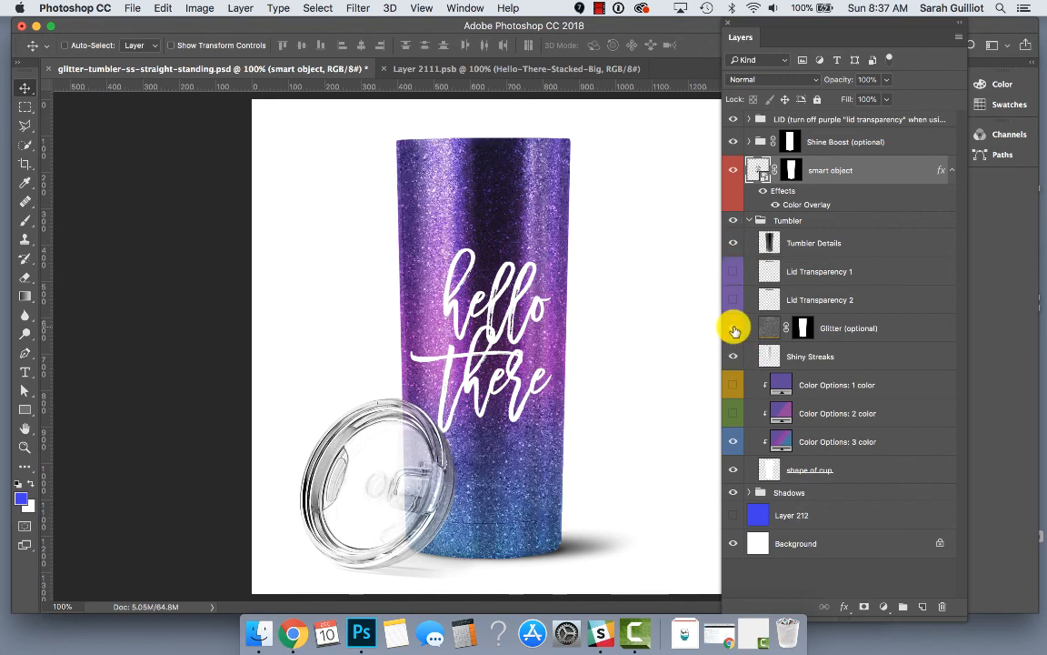
{"action": "left_click", "coordinate": [734, 328]}
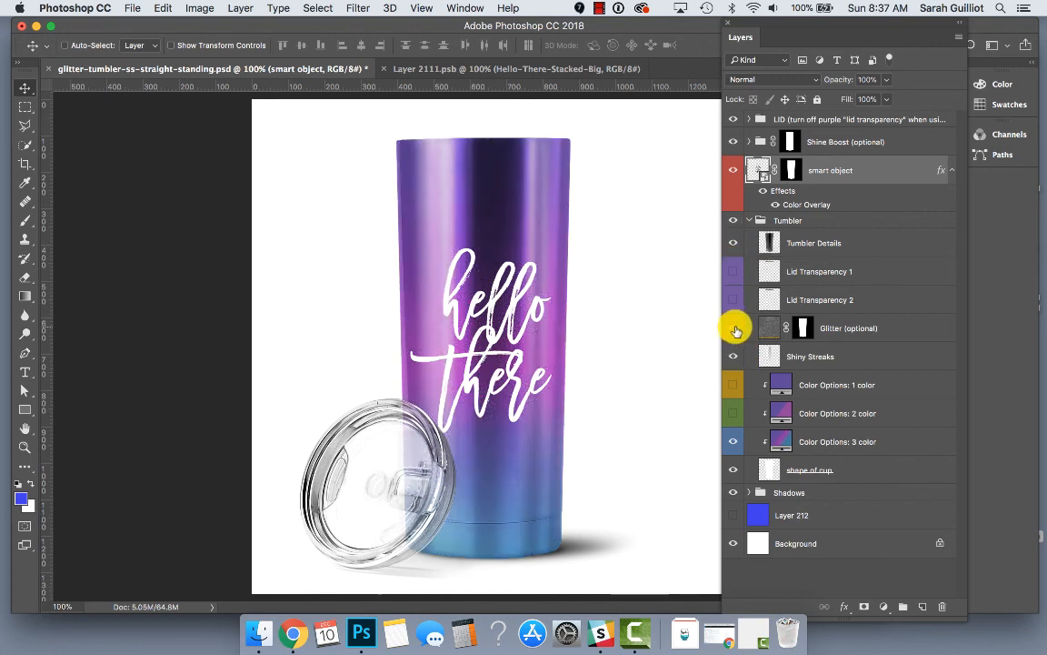
{"action": "left_click", "coordinate": [733, 244]}
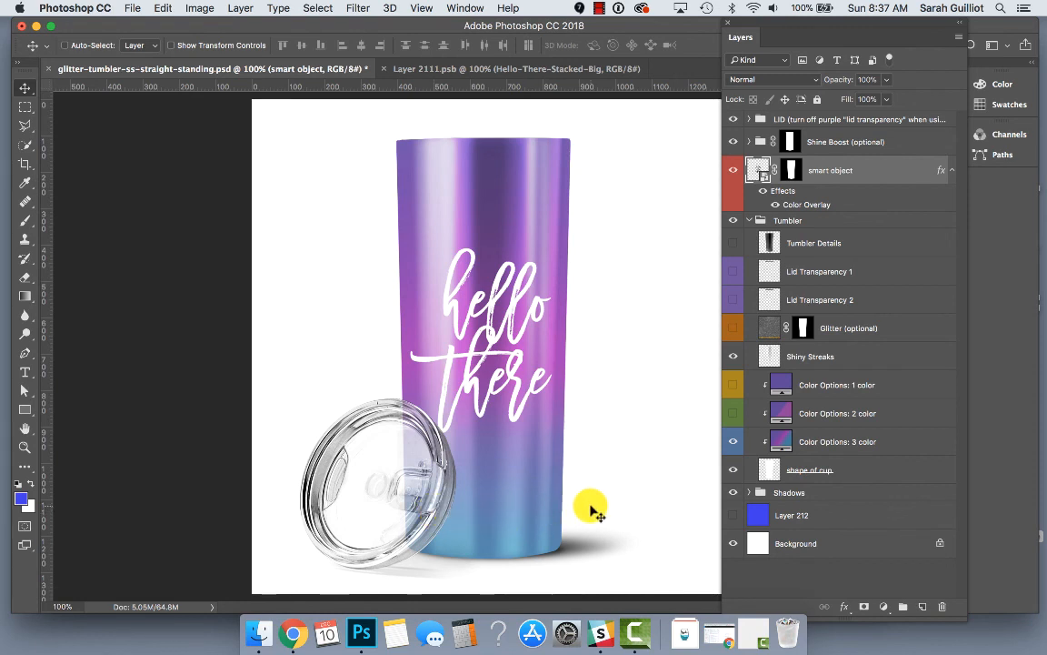
{"action": "left_click", "coordinate": [731, 245]}
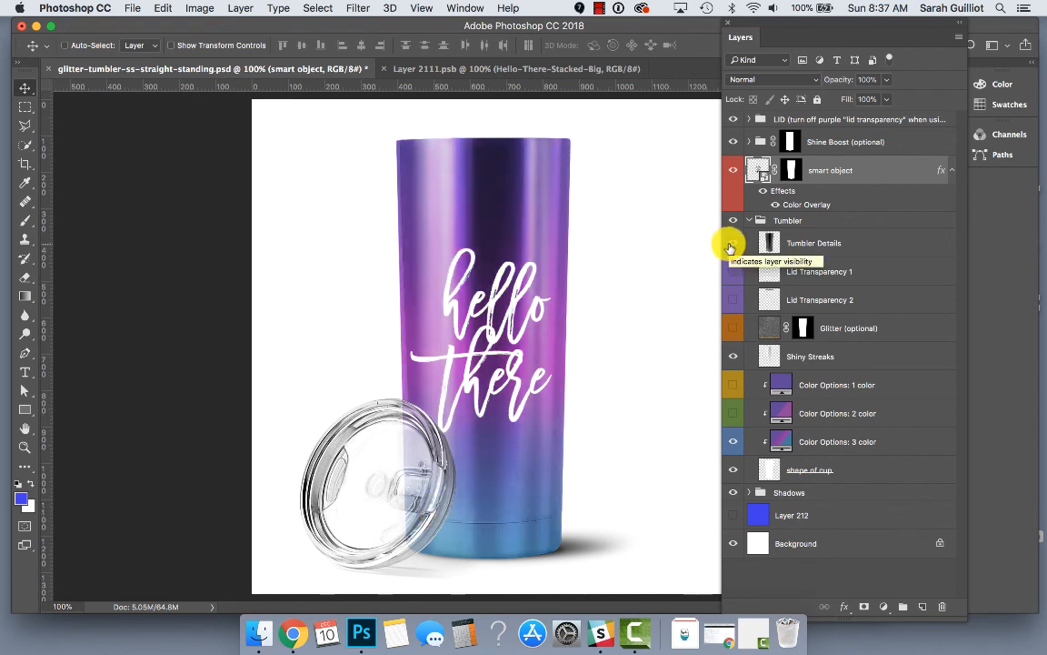